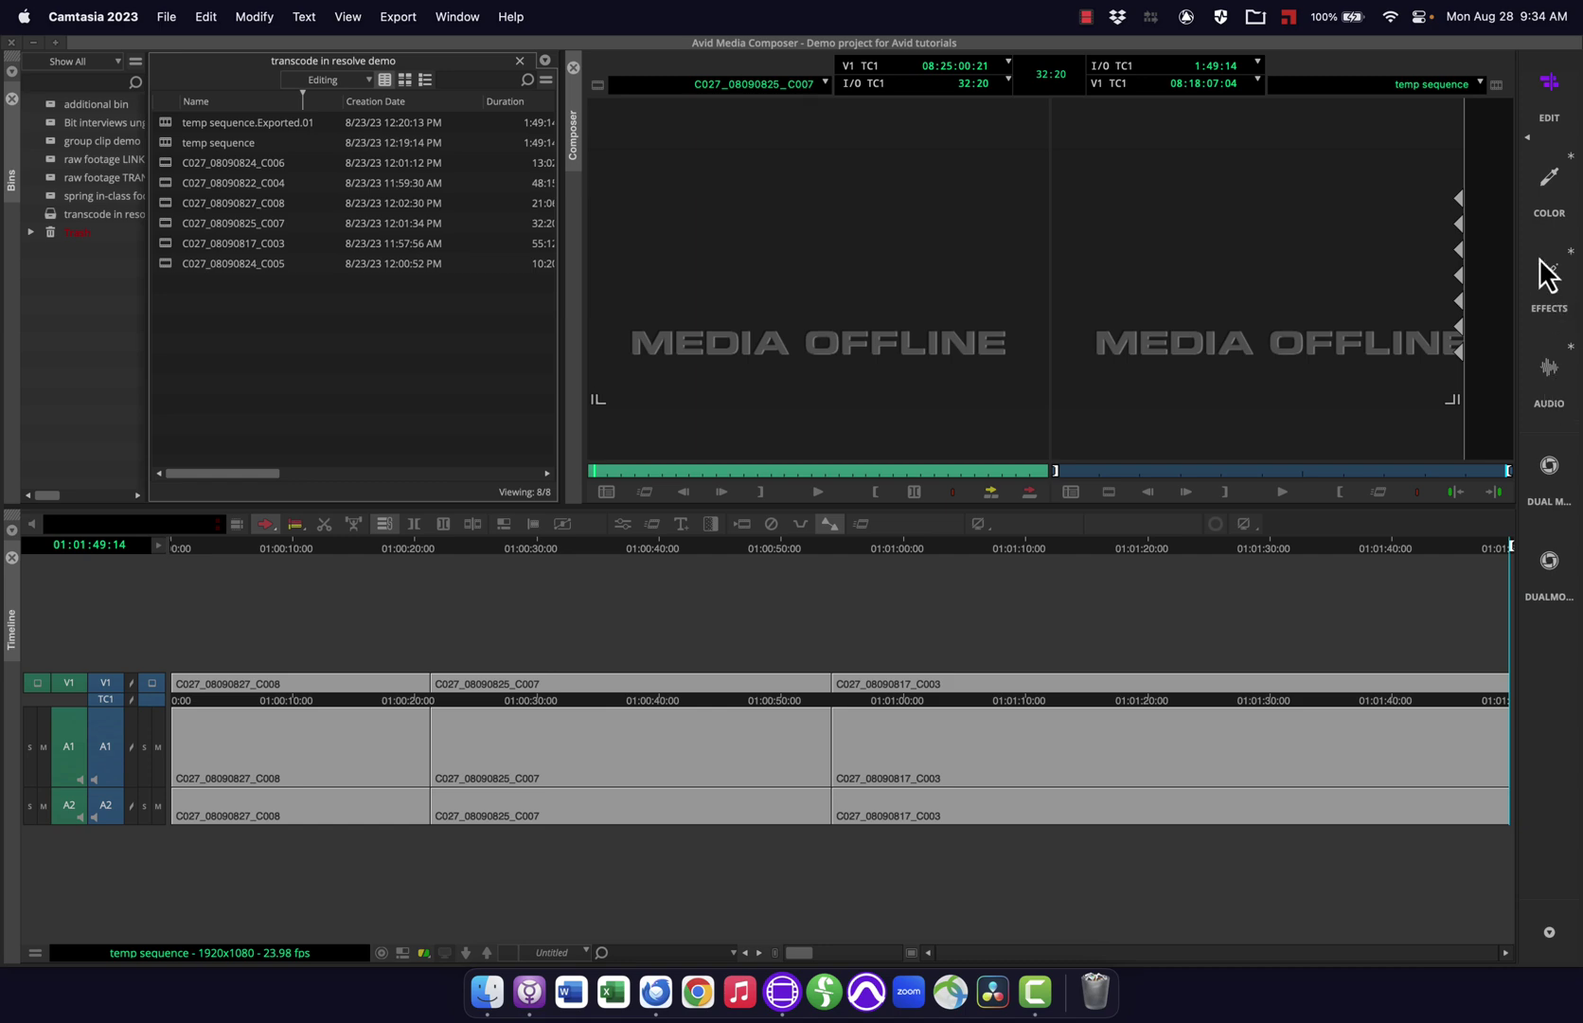
# Switch from the Color workspace to Edit and back to Color
pyautogui.click(1549, 187)
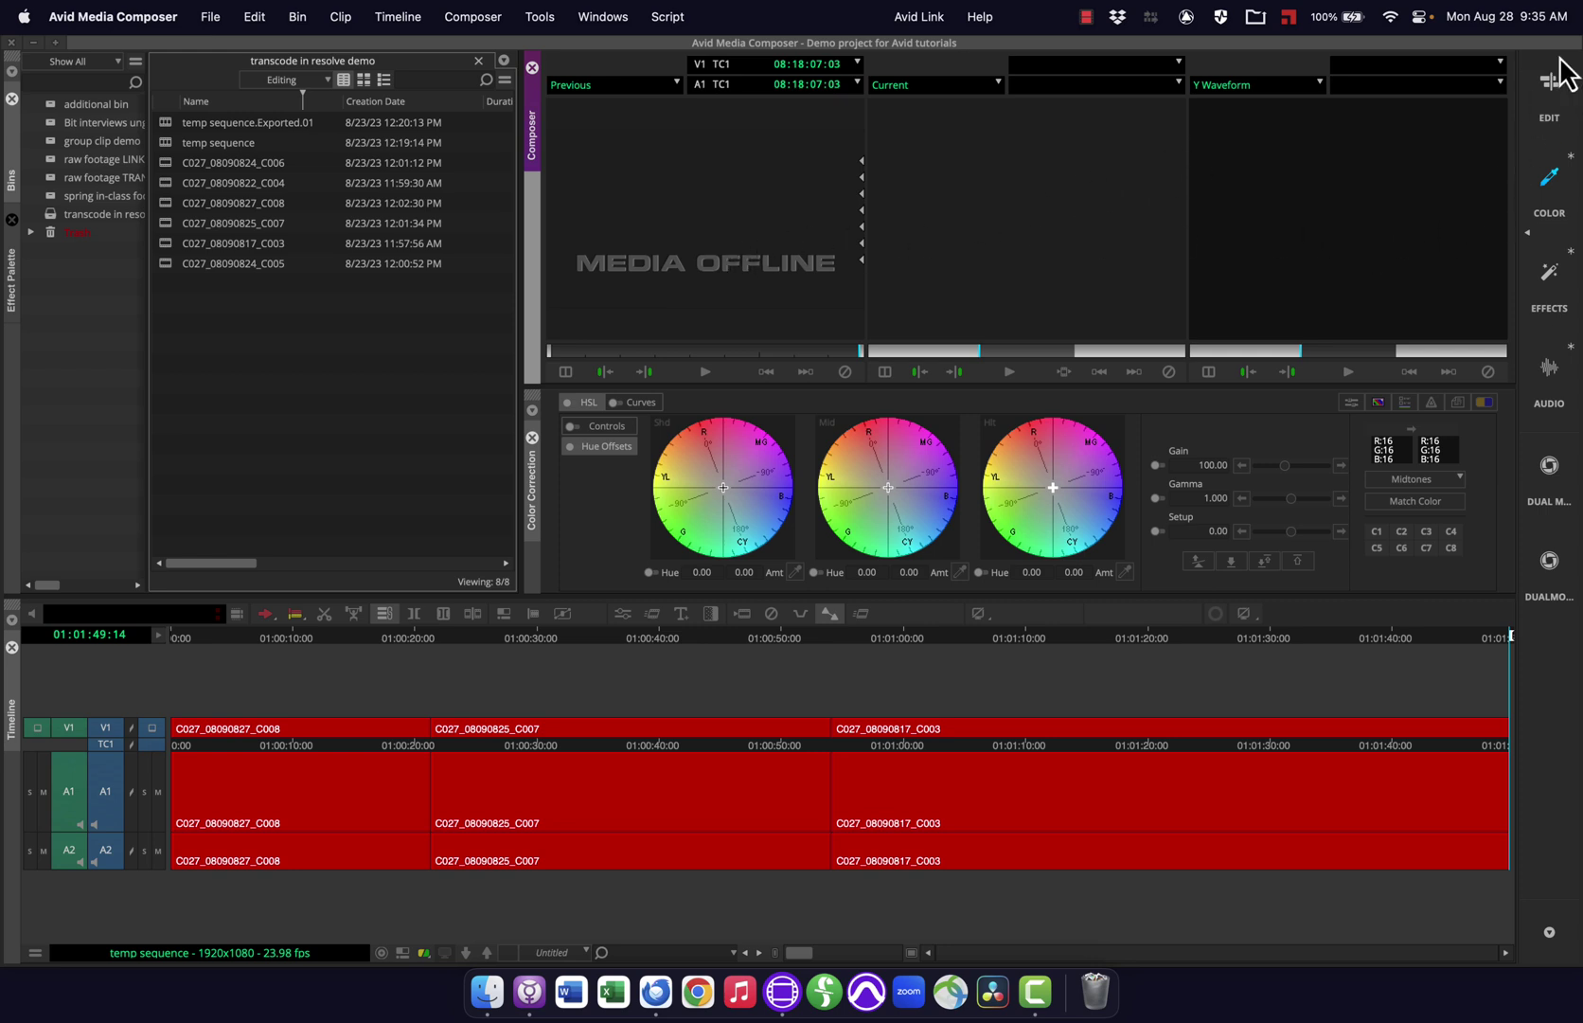
pyautogui.click(1551, 95)
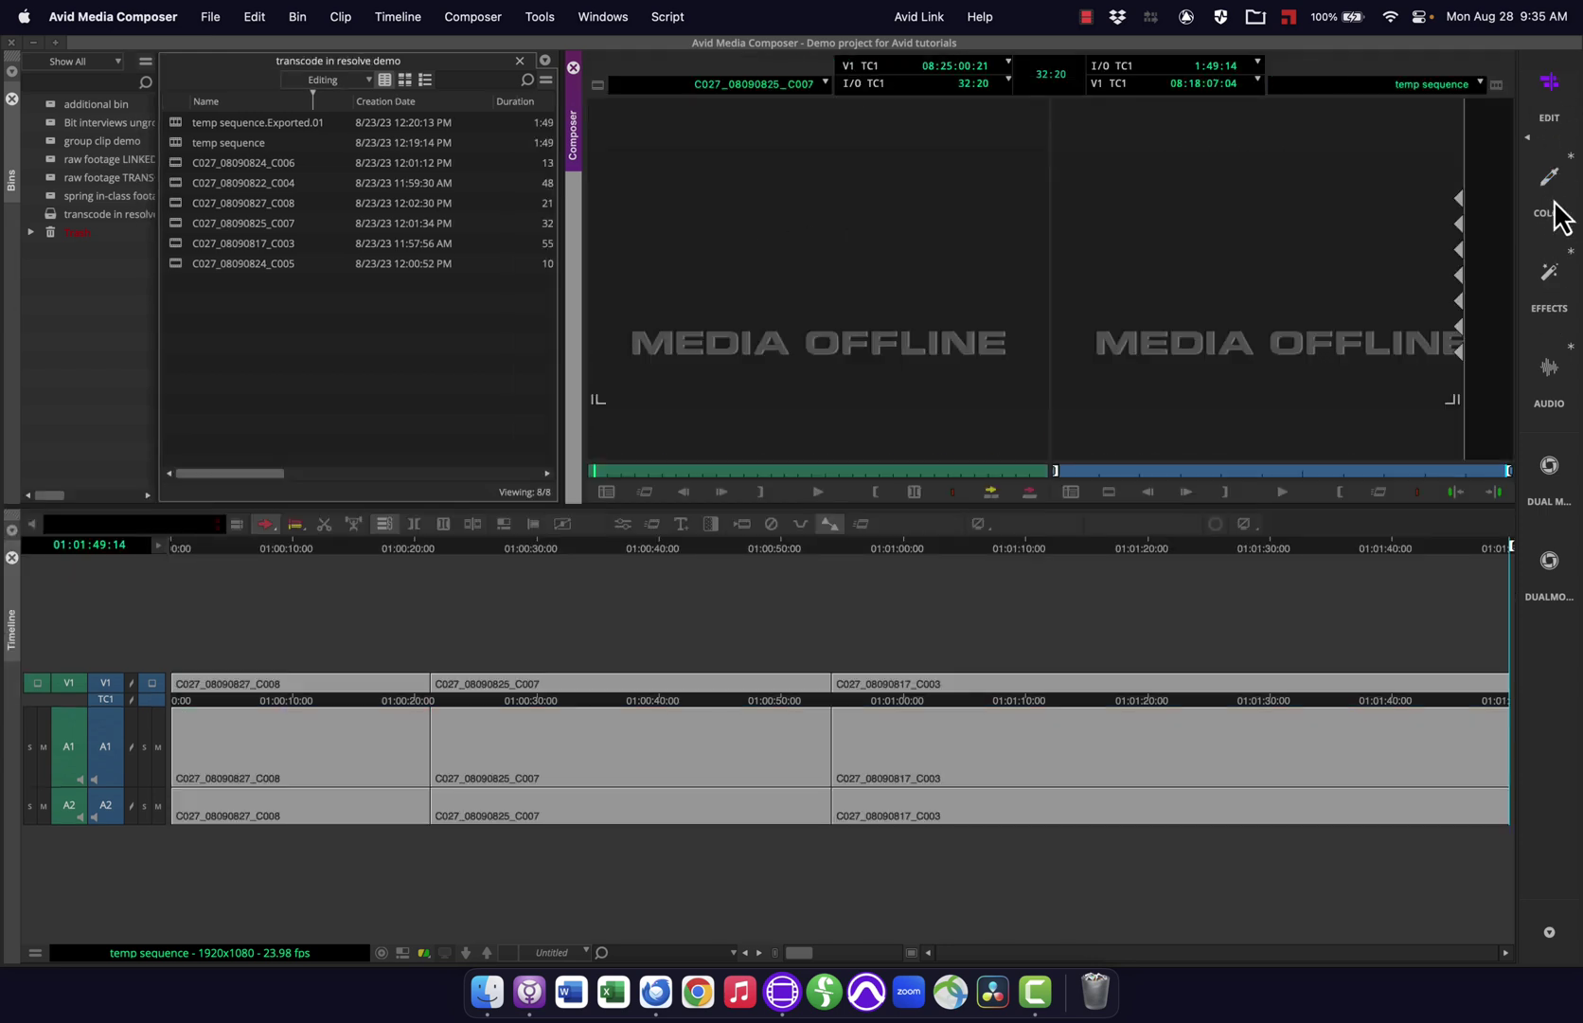
pyautogui.click(1550, 191)
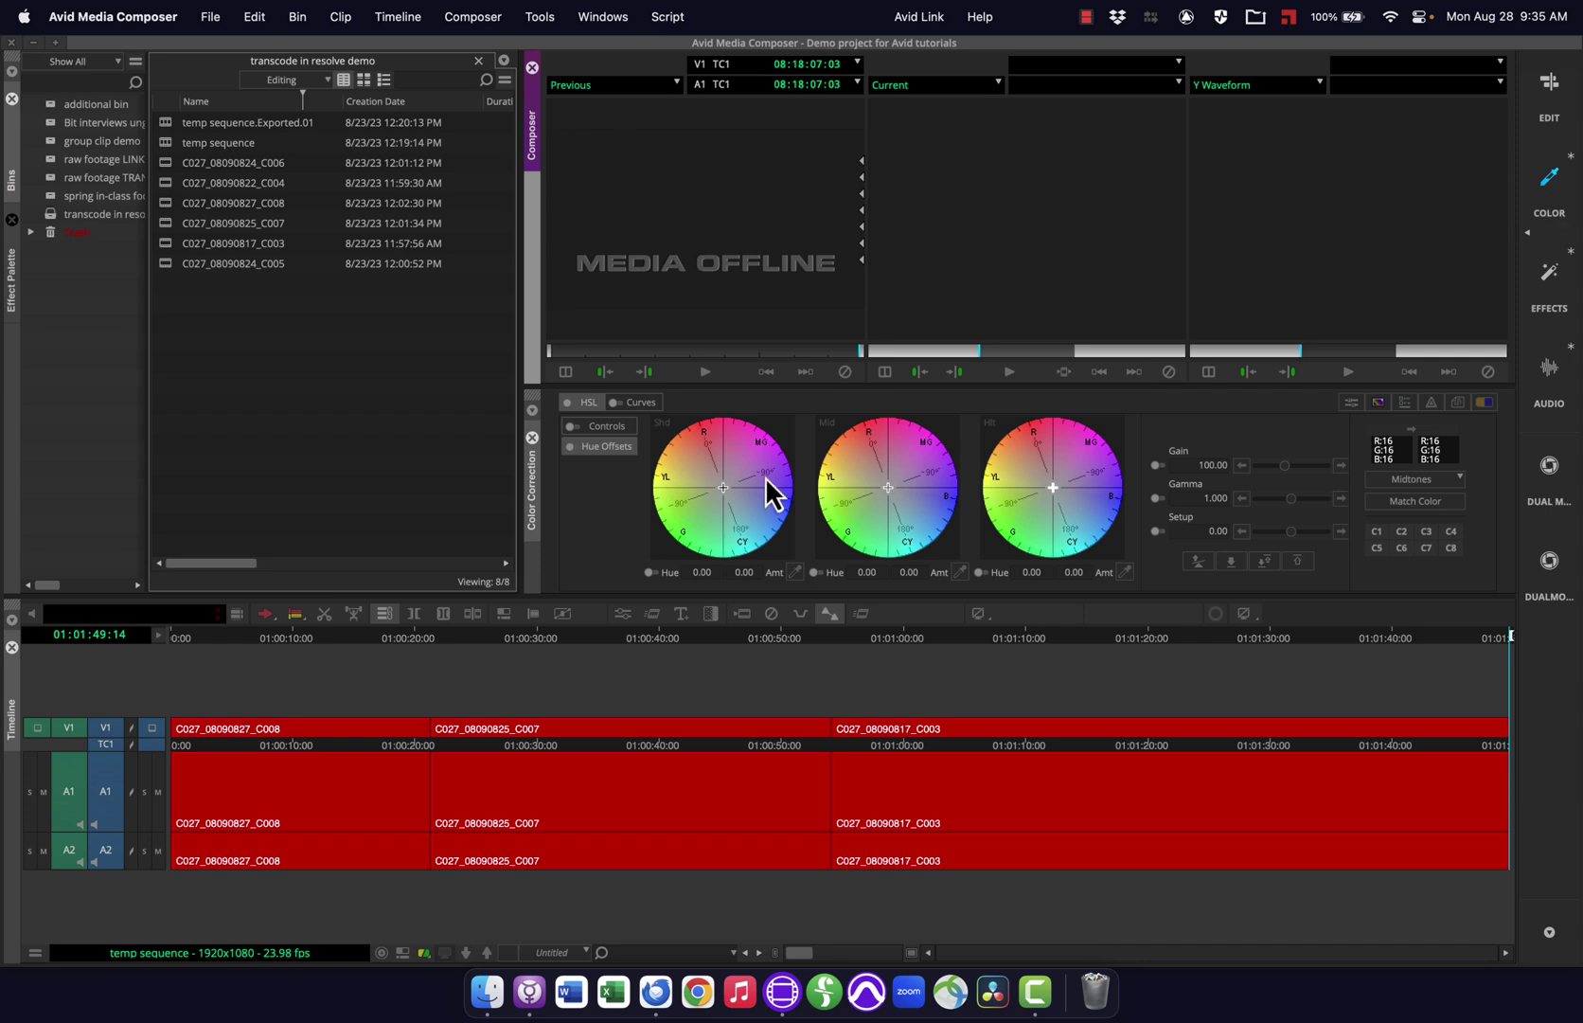
# Open the Audio Tool, float it over the bin, and save it into the Color workspace
pyautogui.press('super+1')
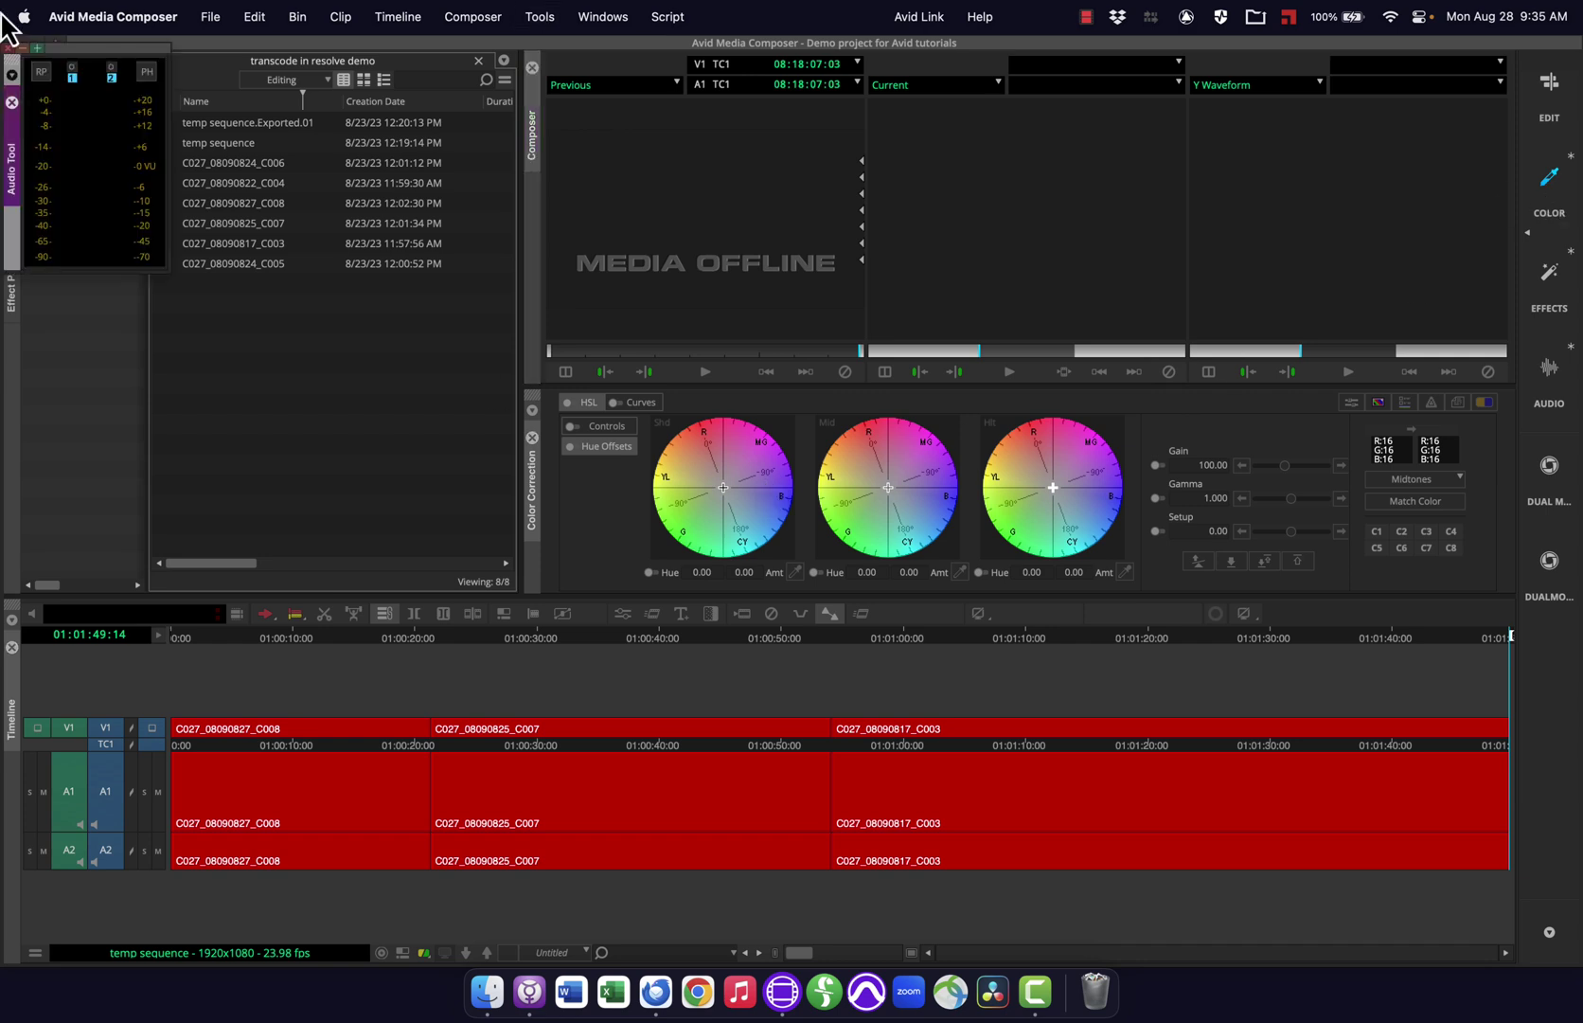
pyautogui.moveTo(102, 52); pyautogui.dragTo(385, 335)
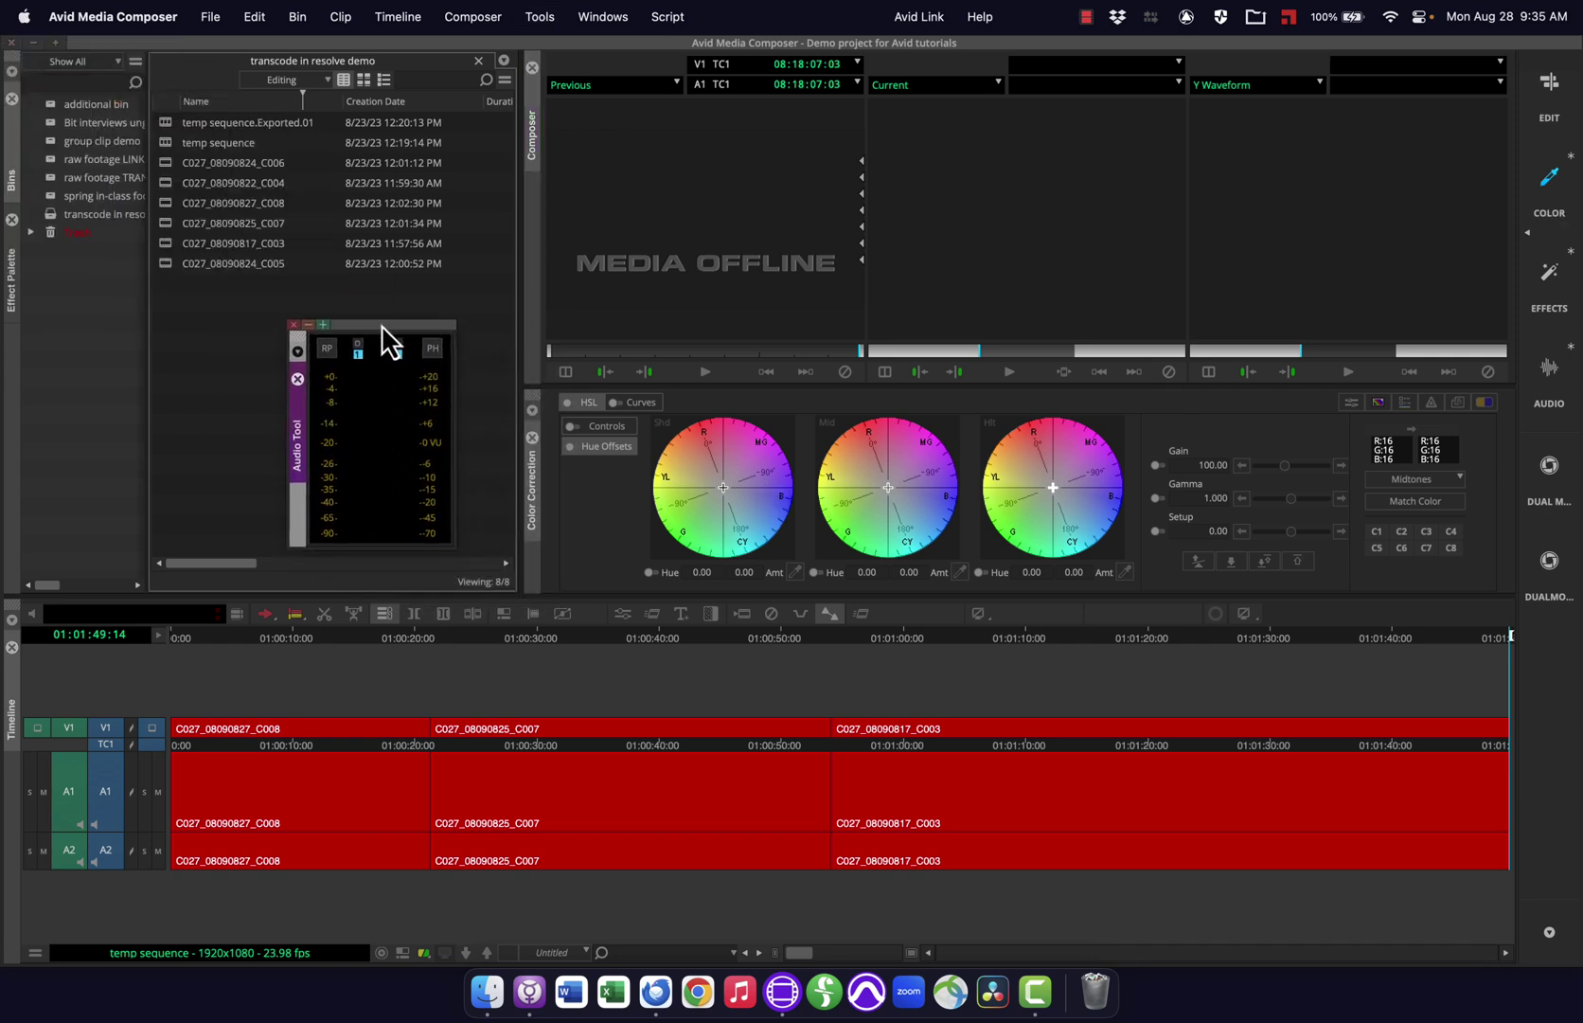
pyautogui.click(595, 17)
pyautogui.moveTo(652, 55)
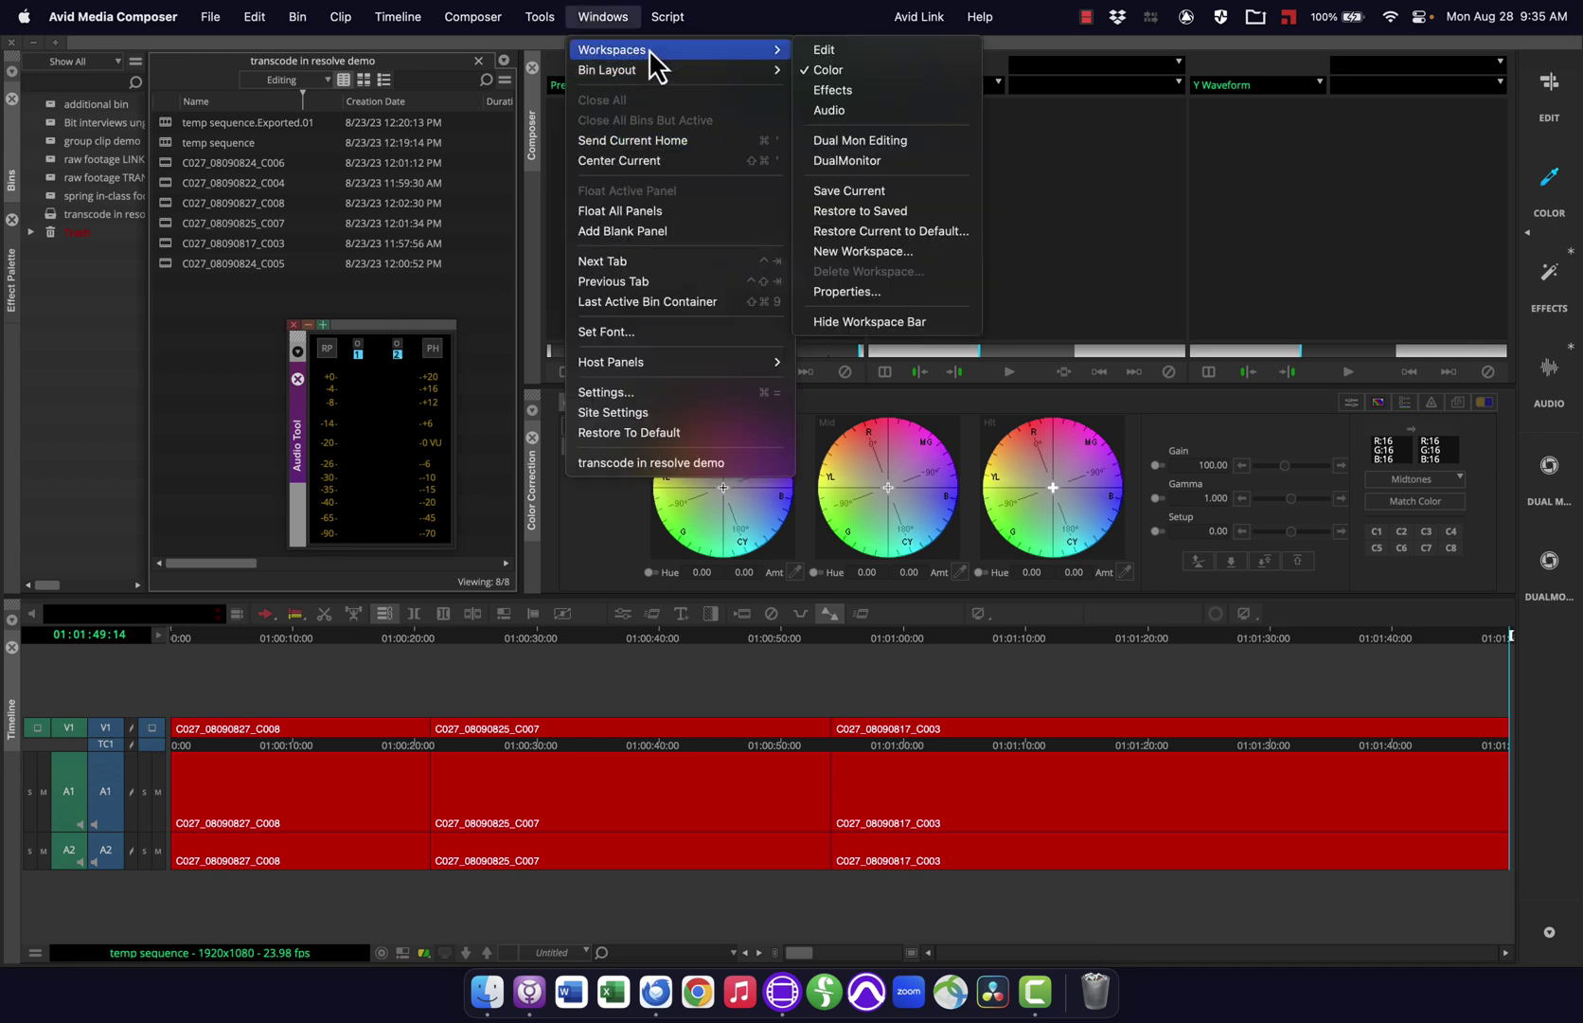
pyautogui.click(840, 188)
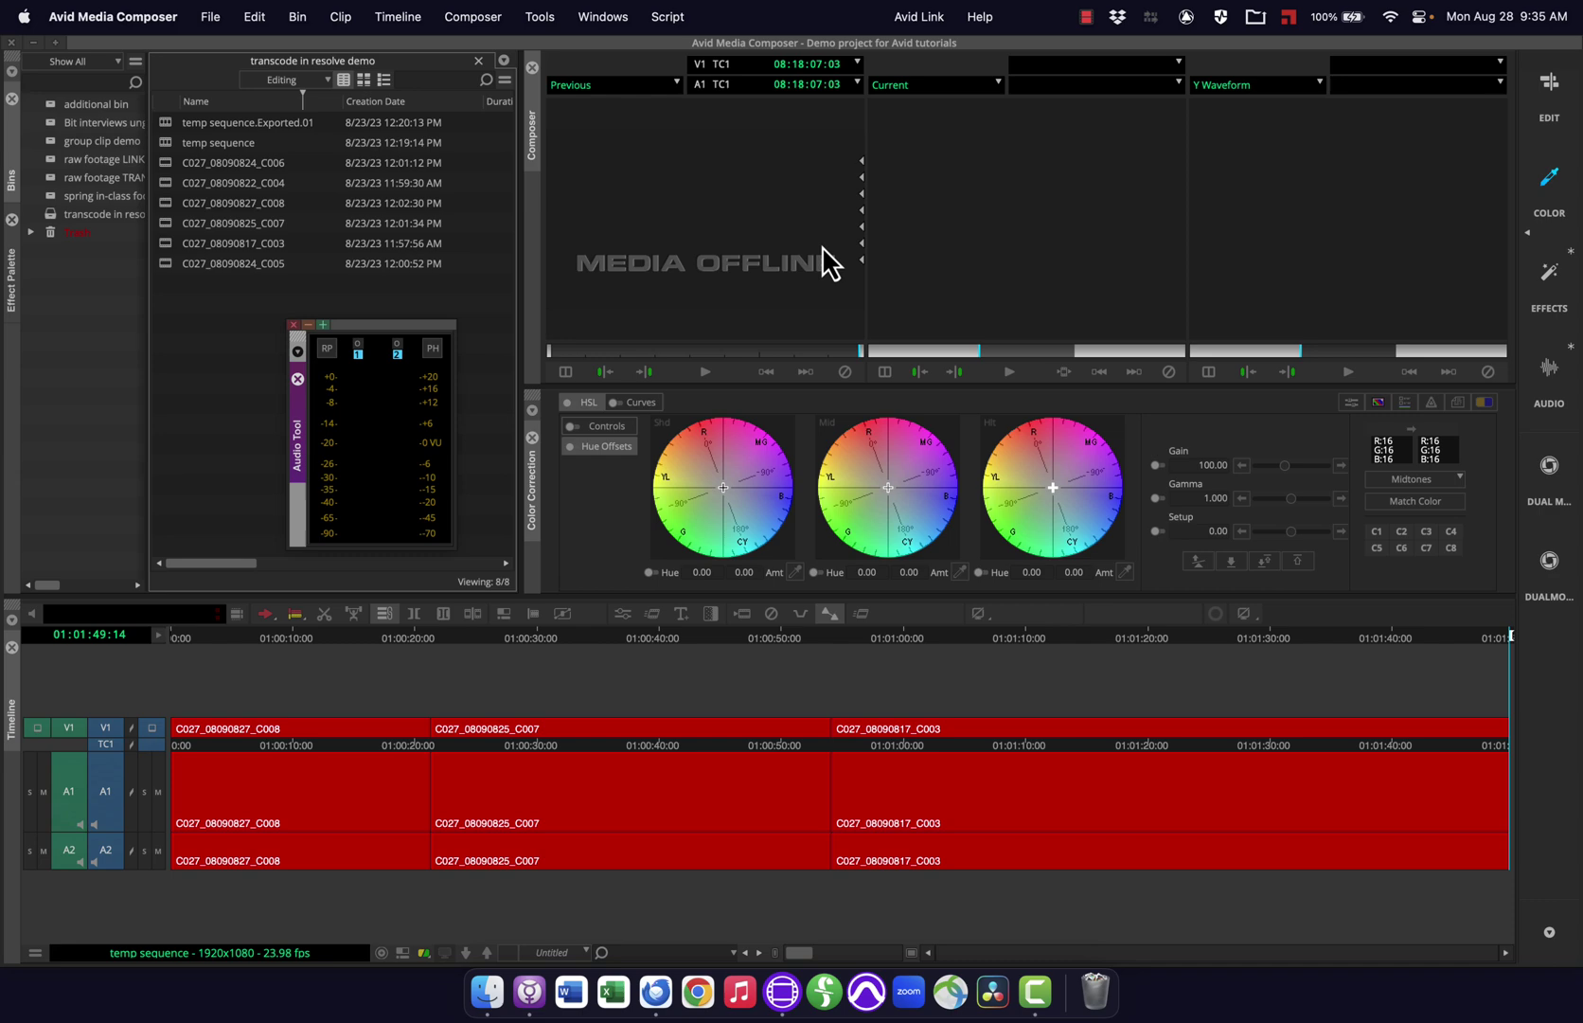
# Check the saved Color layout via Edit and Color, close the Audio Tool, then return to Edit
pyautogui.click(1551, 102)
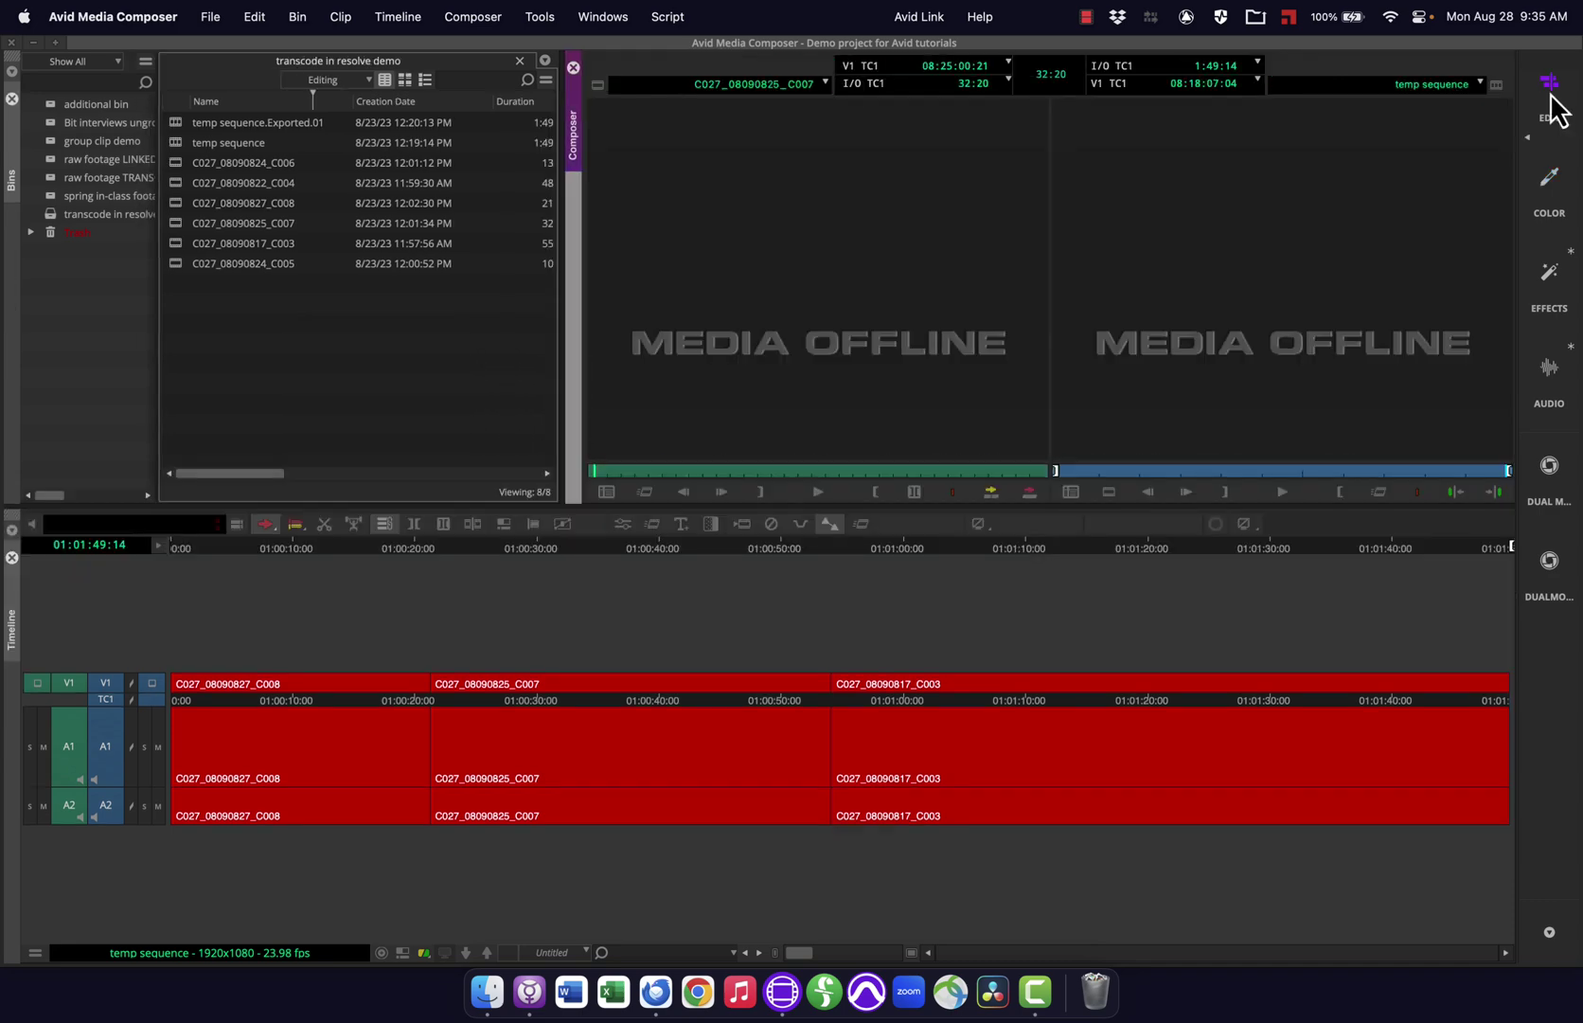
pyautogui.click(1556, 189)
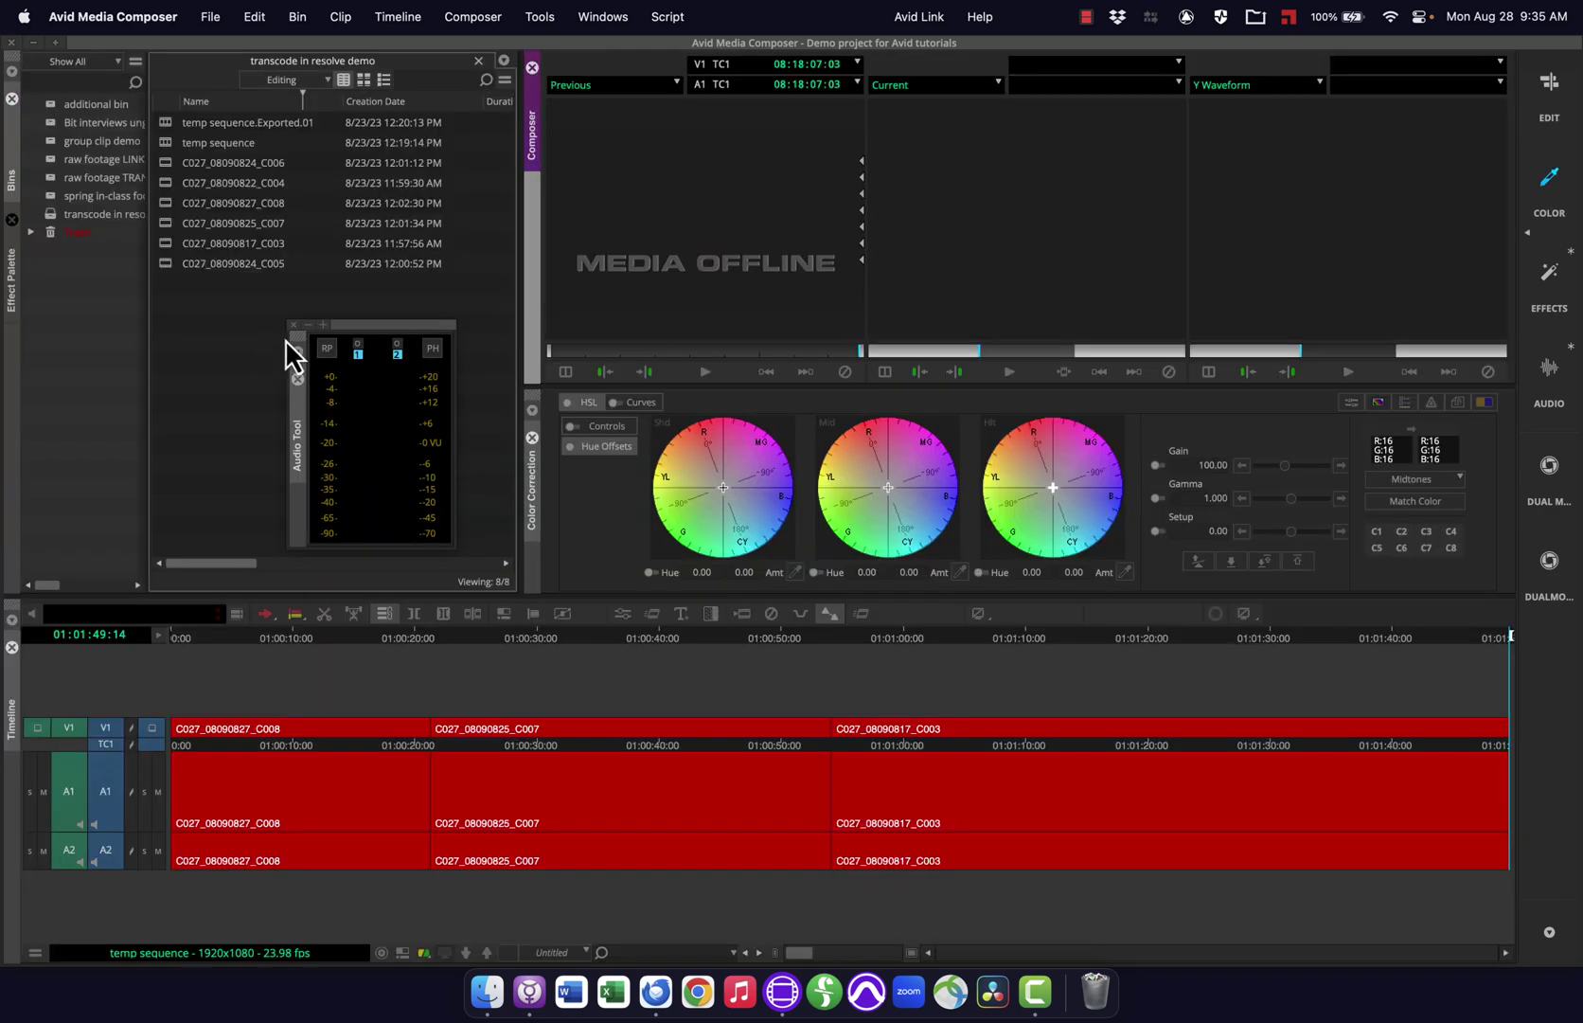
pyautogui.click(356, 402)
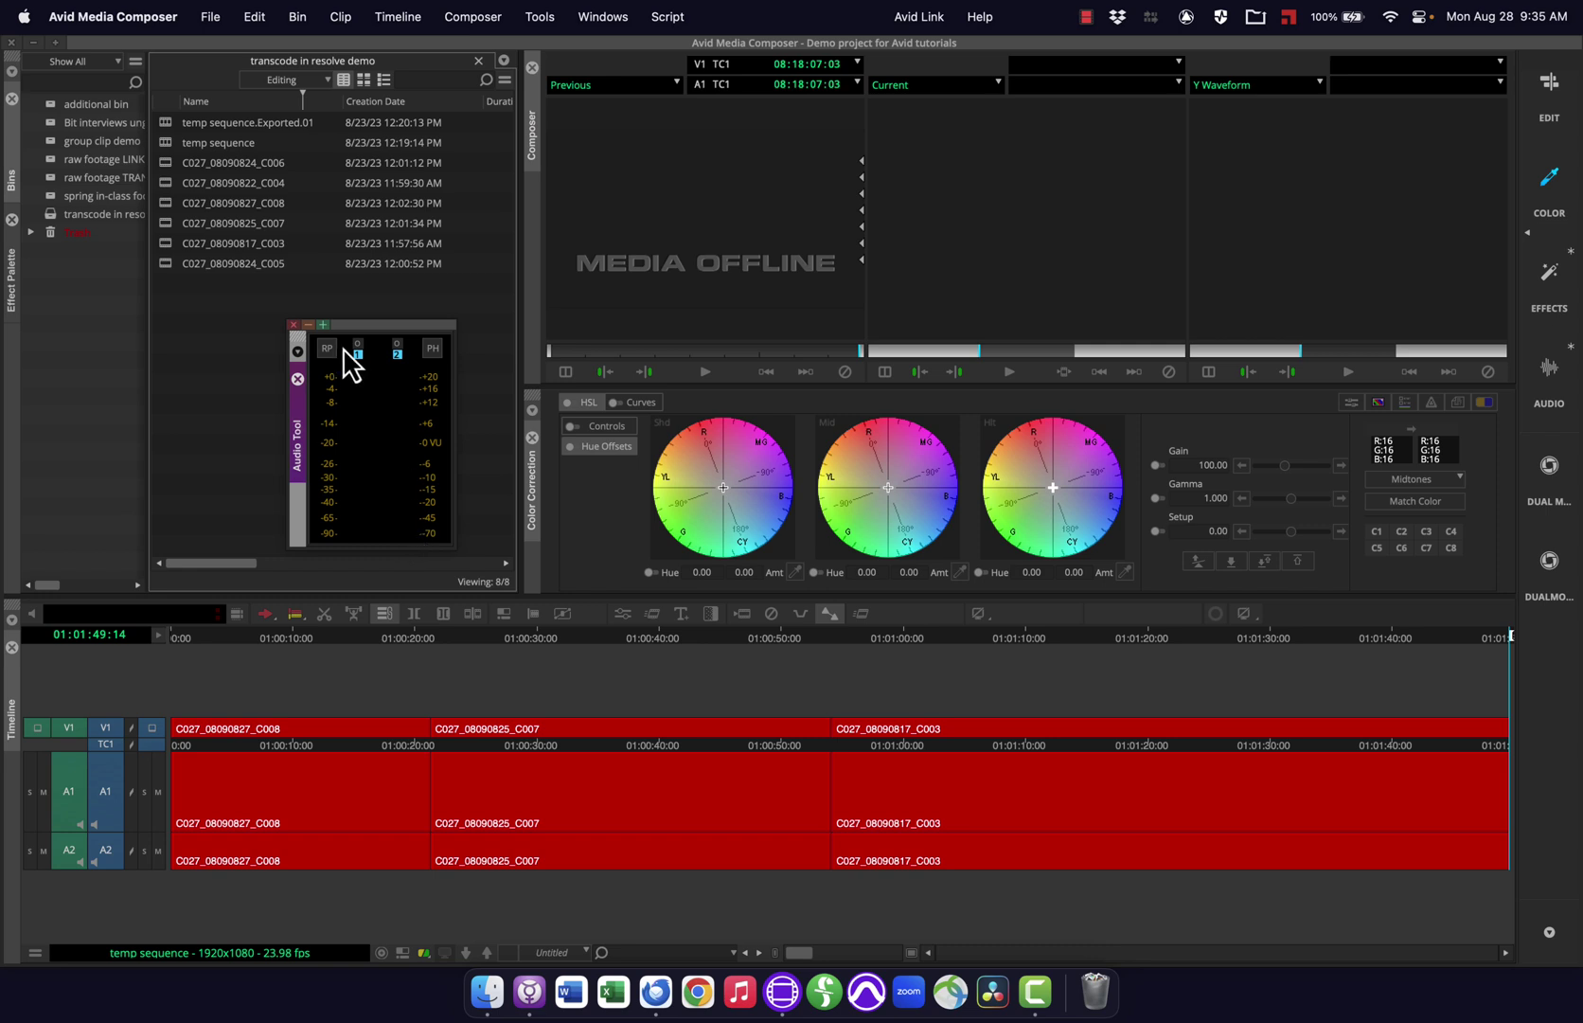
pyautogui.click(294, 324)
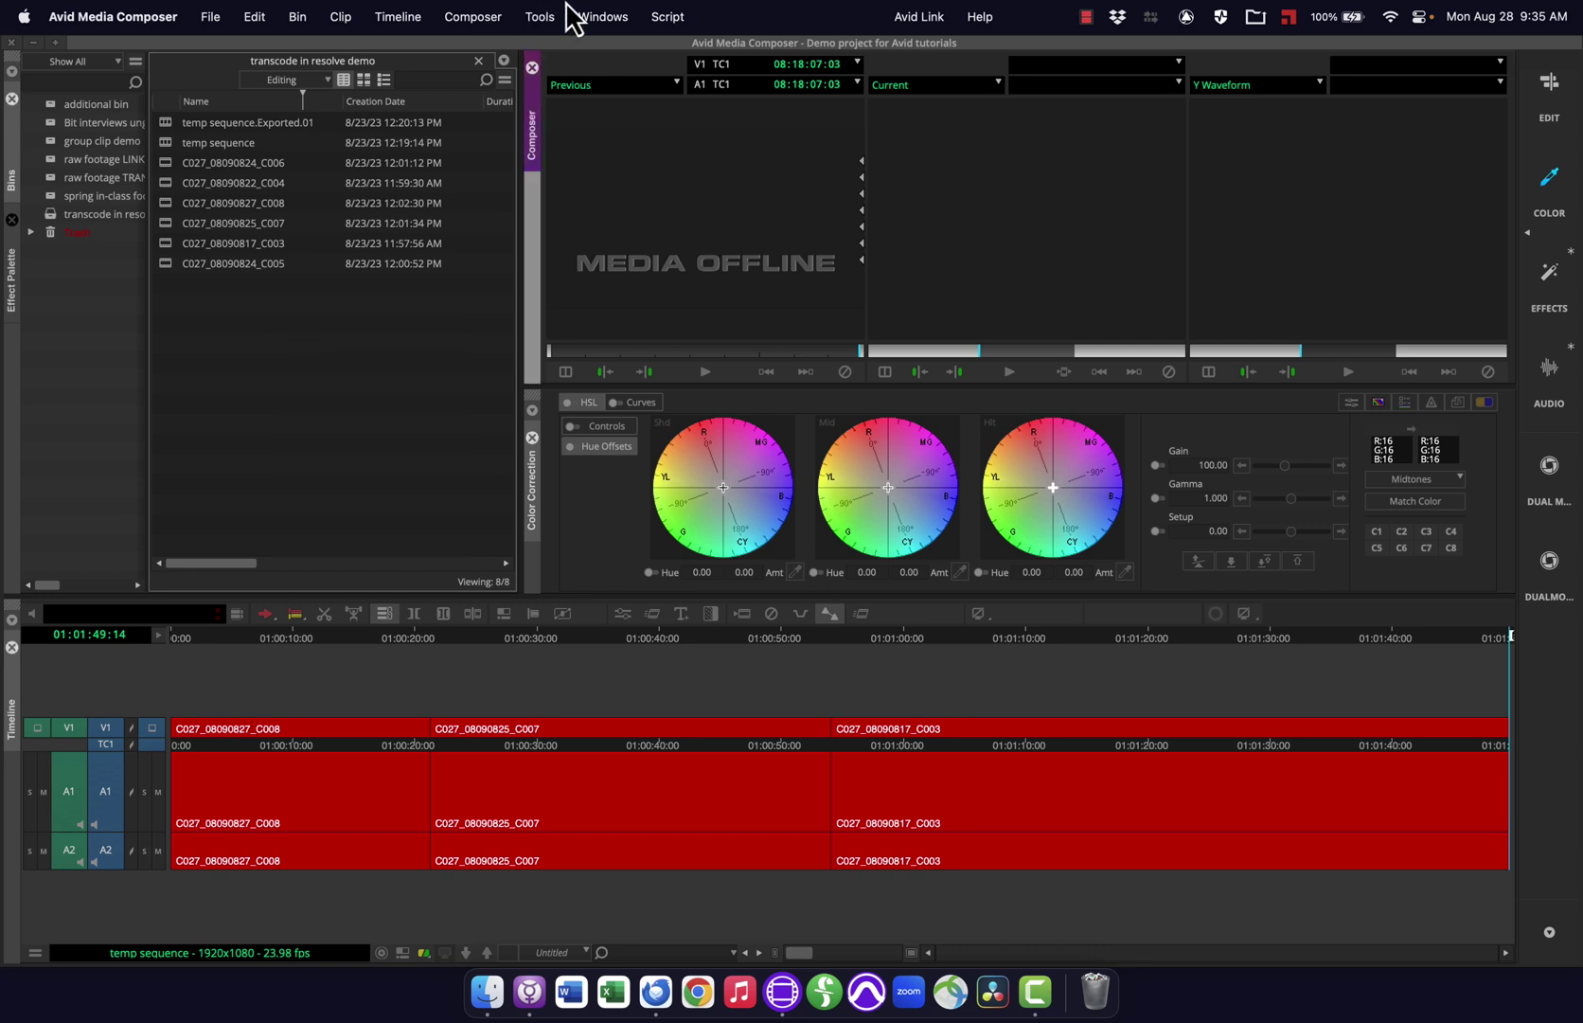
pyautogui.click(594, 12)
pyautogui.moveTo(613, 47)
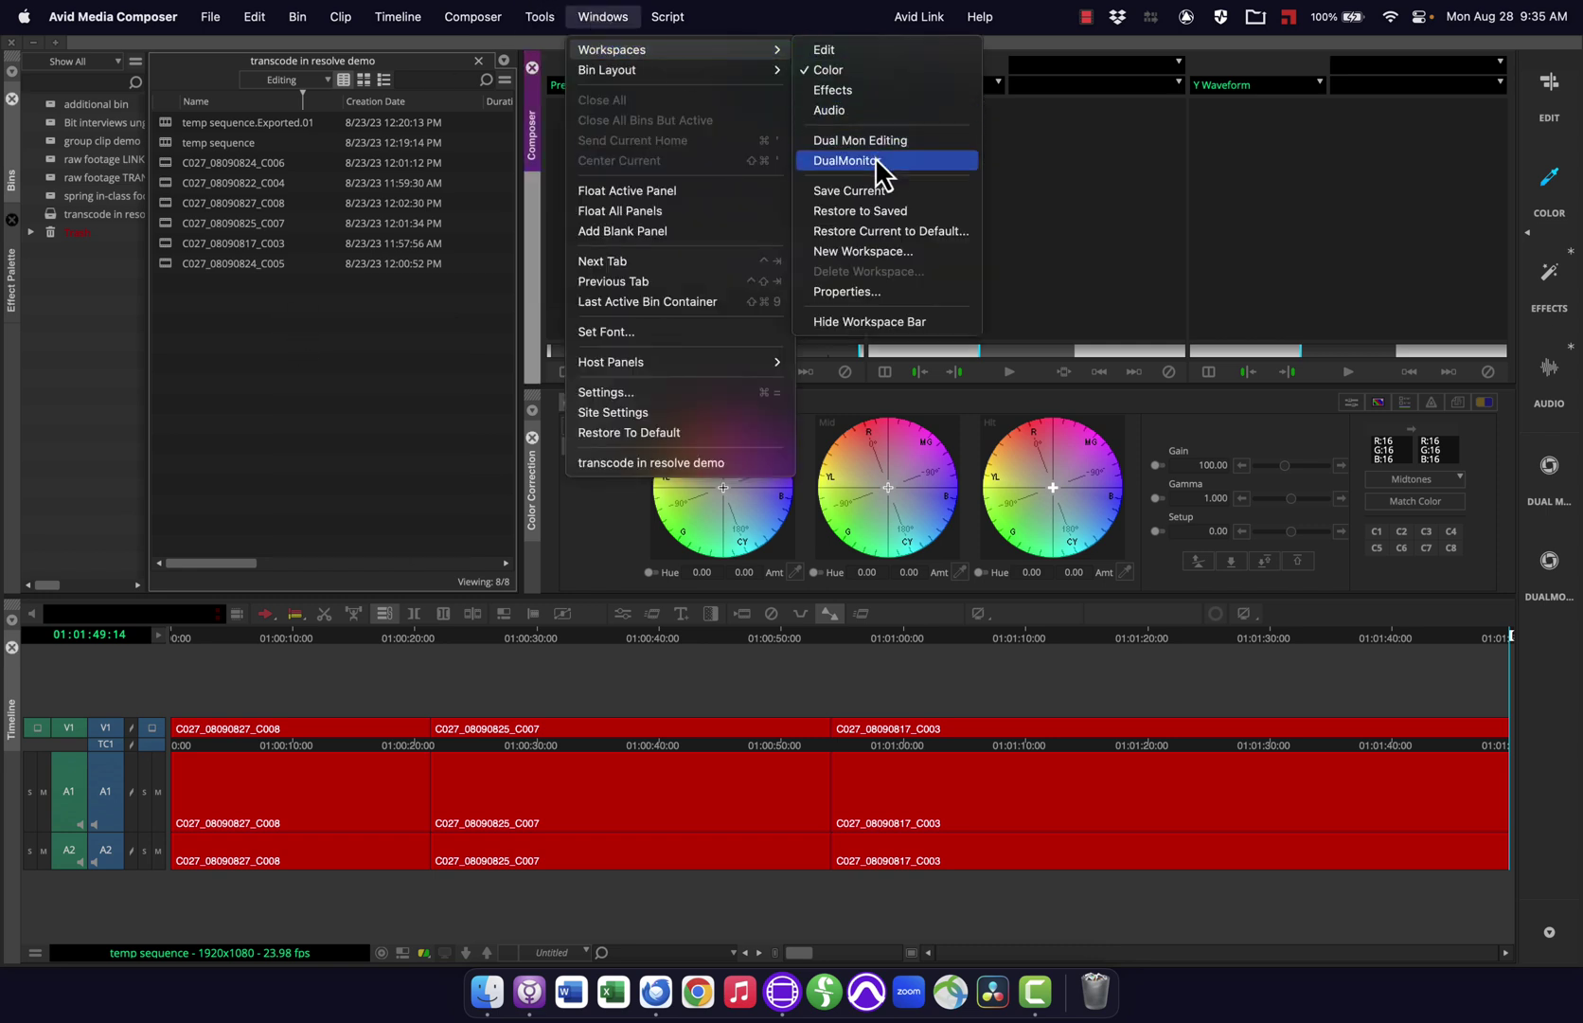
pyautogui.click(869, 192)
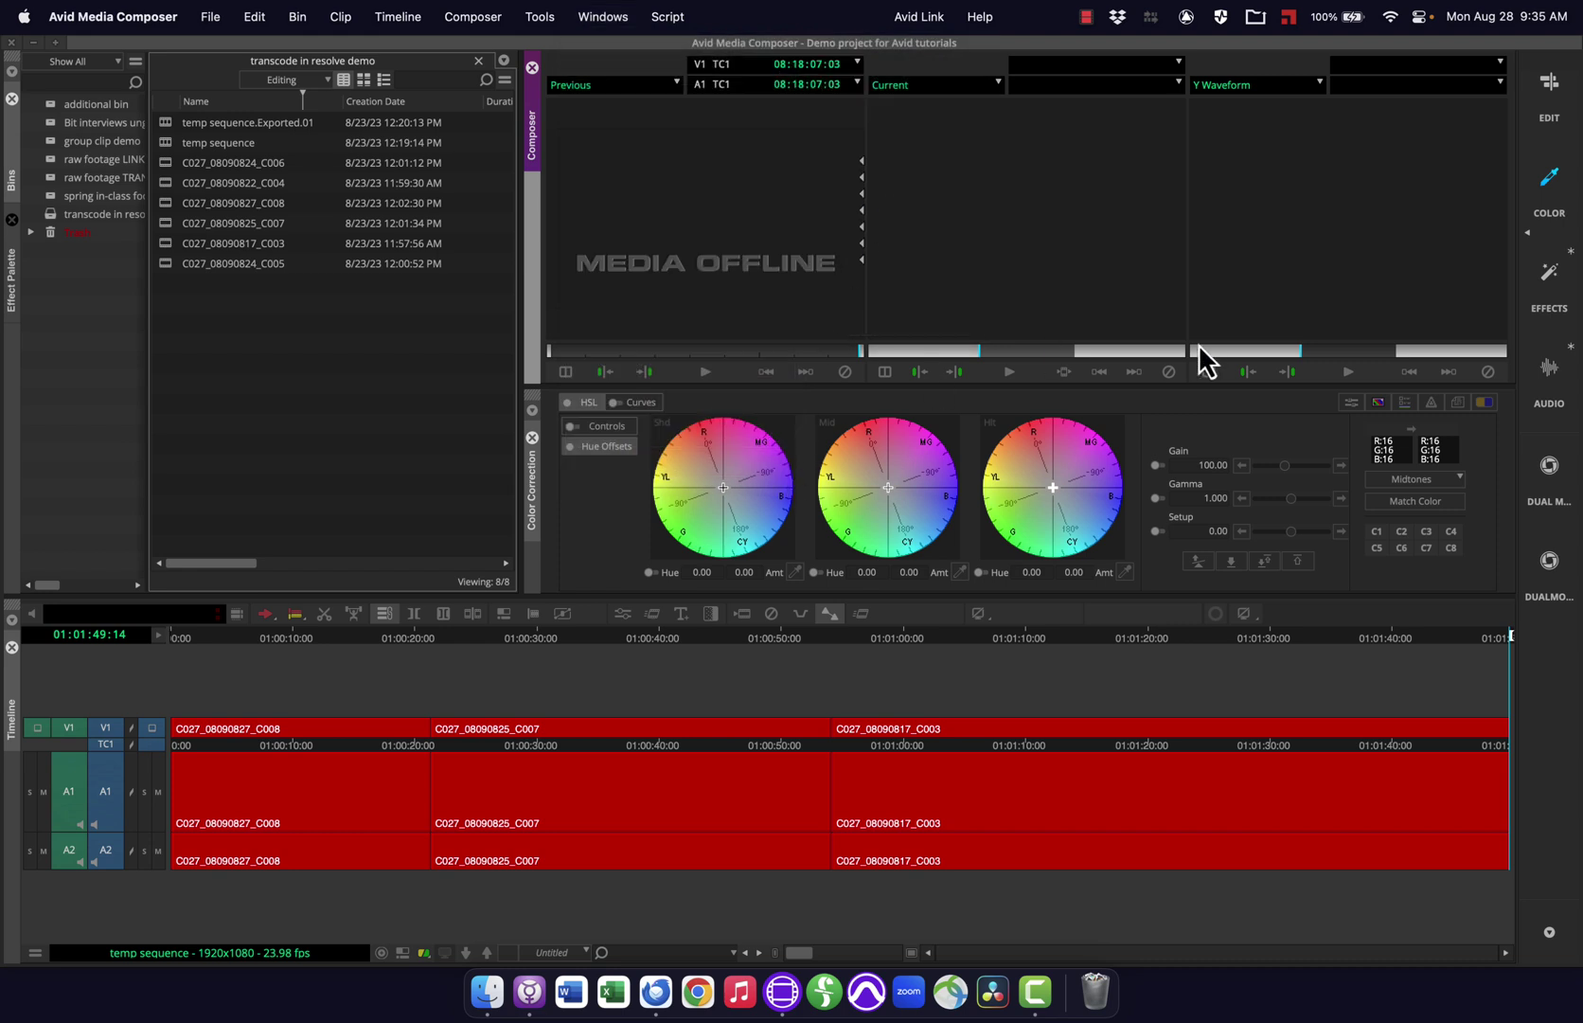
pyautogui.click(1551, 100)
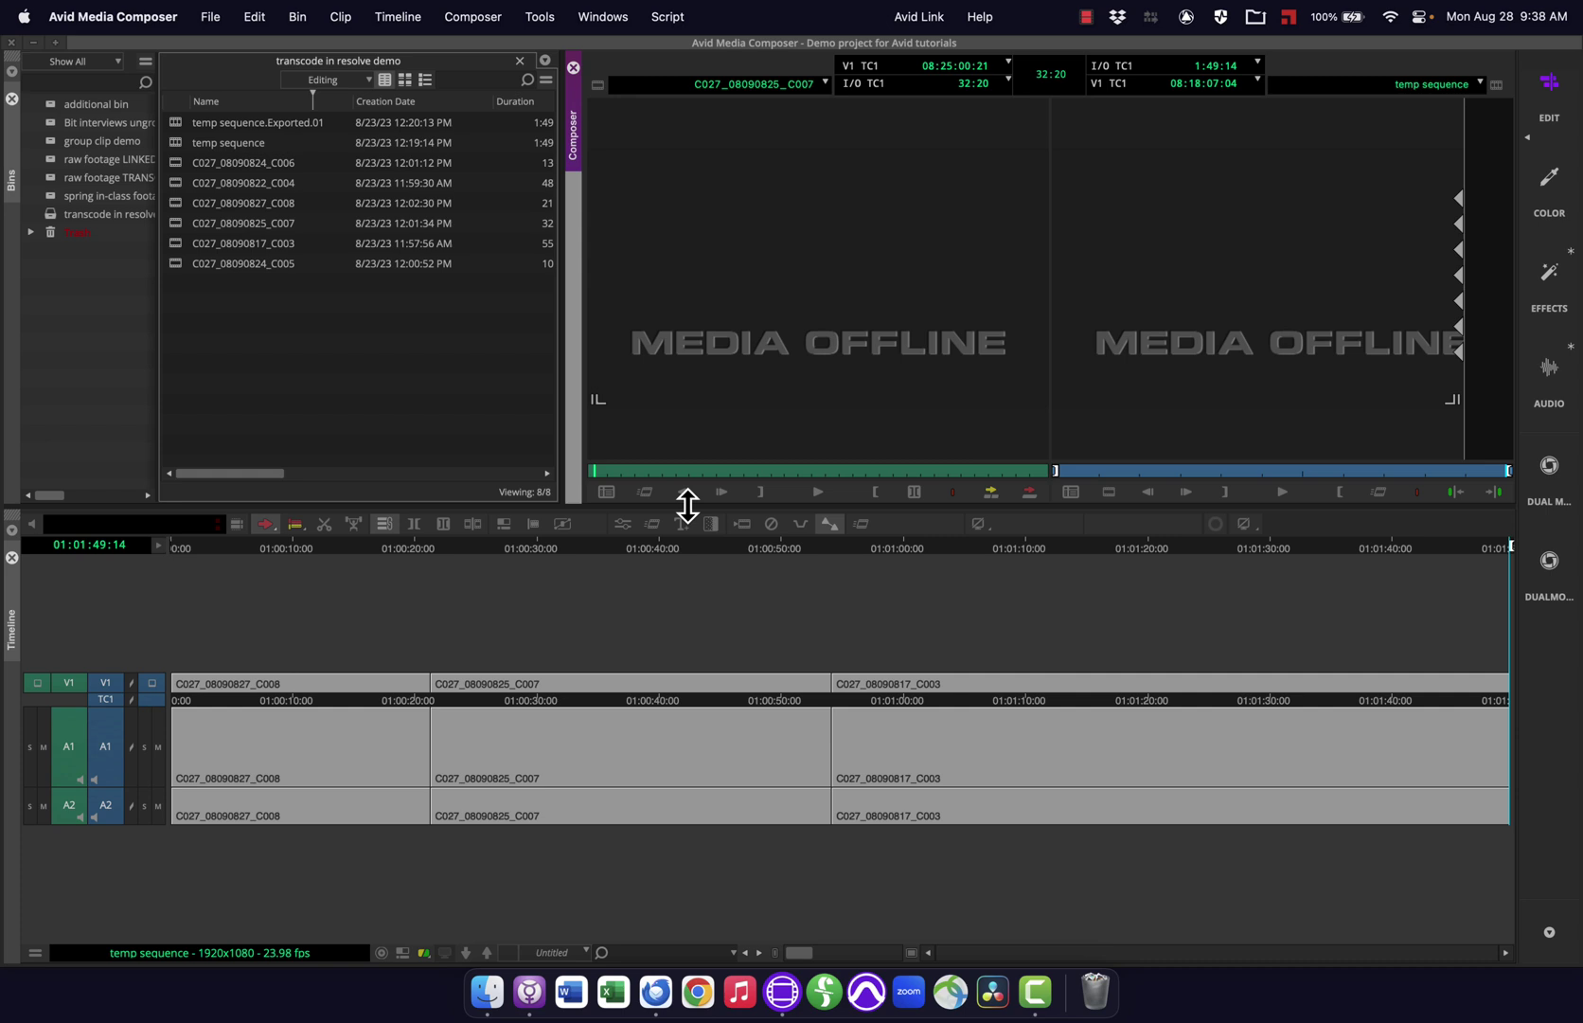
# Lower the timeline to heighten the monitors and save it as new workspace 'demo workspace'
pyautogui.moveTo(687, 506); pyautogui.dragTo(586, 607)
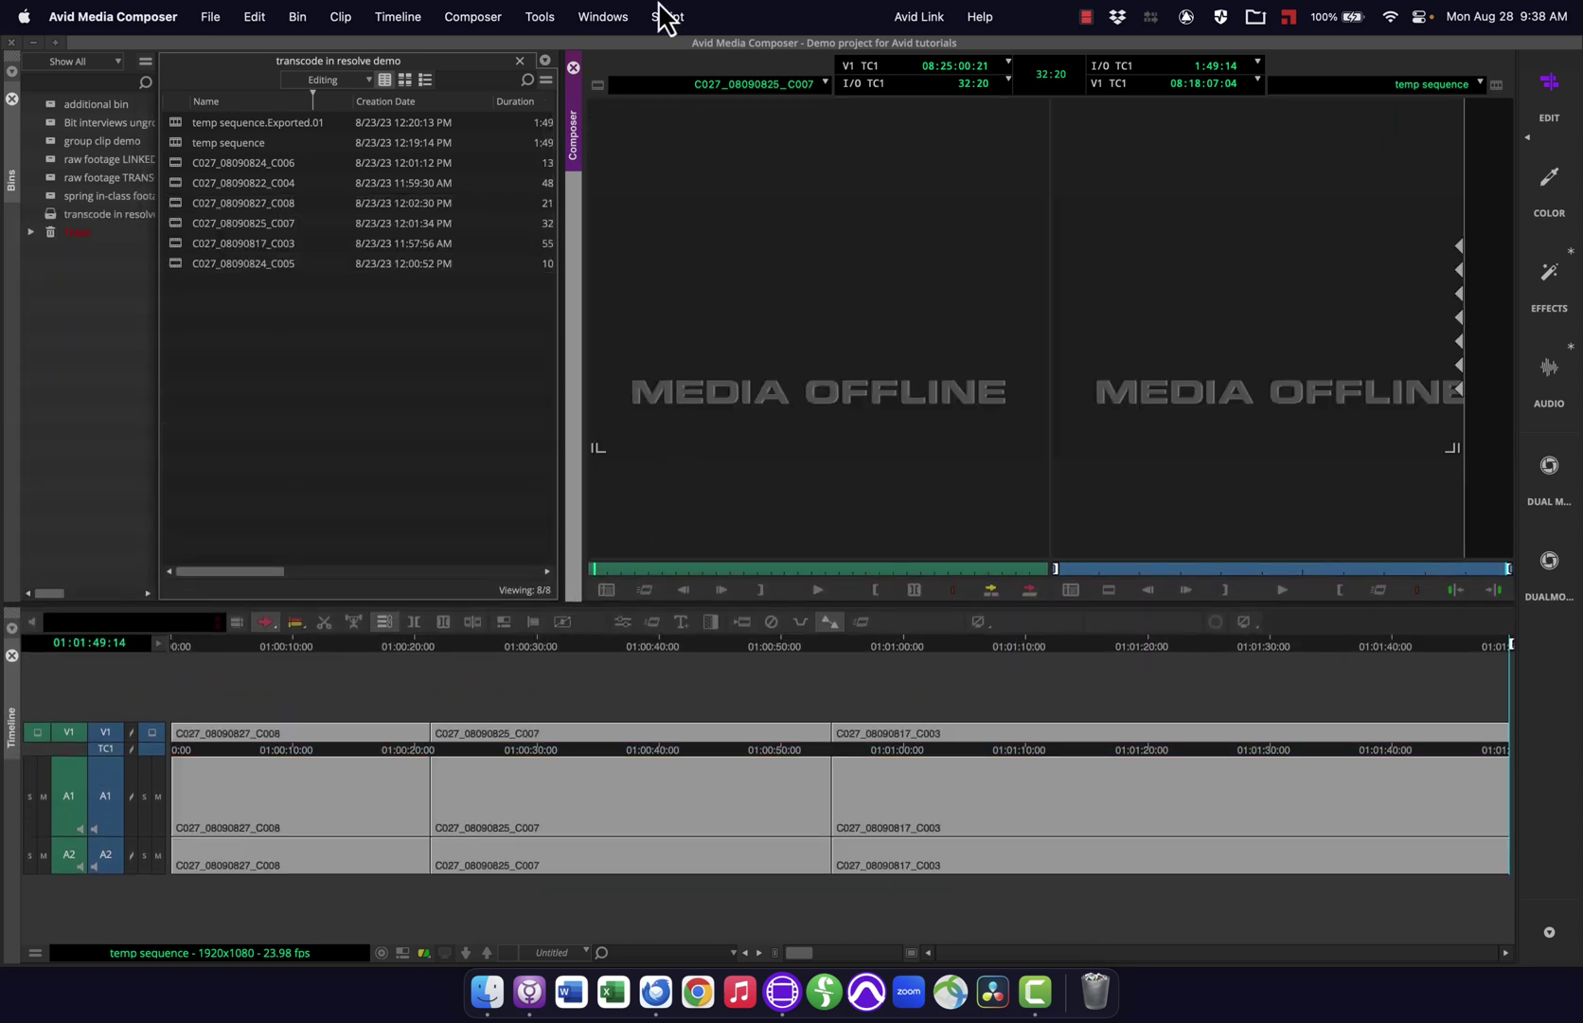
pyautogui.click(606, 17)
pyautogui.moveTo(621, 52)
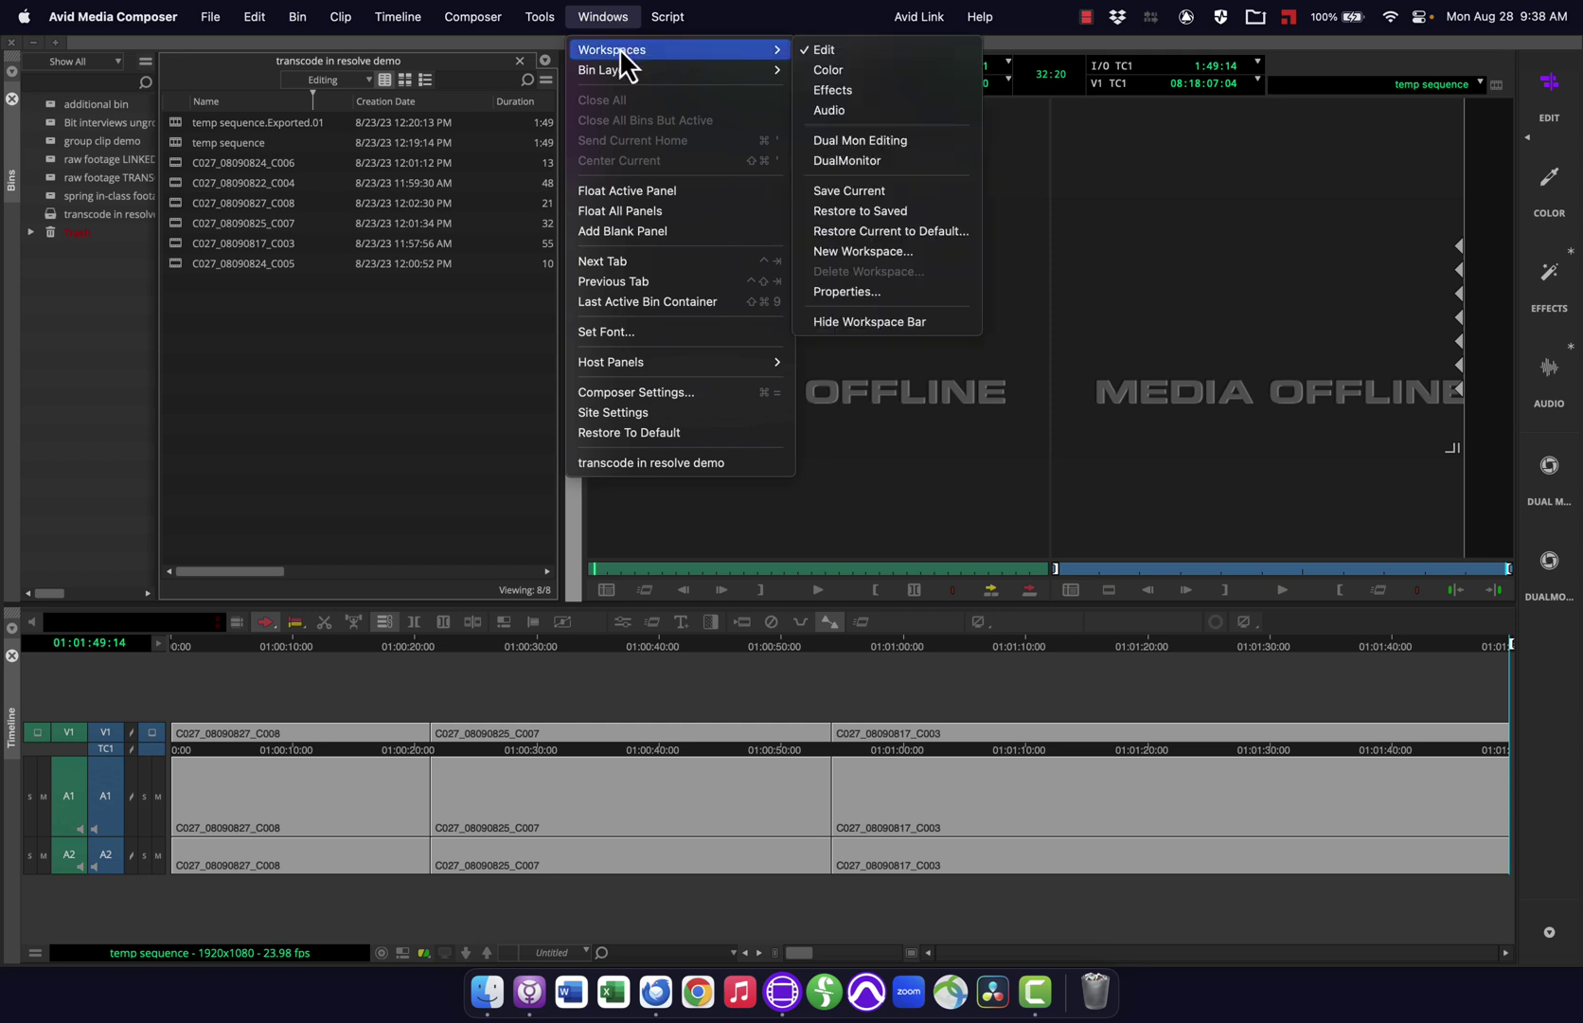
pyautogui.click(848, 252)
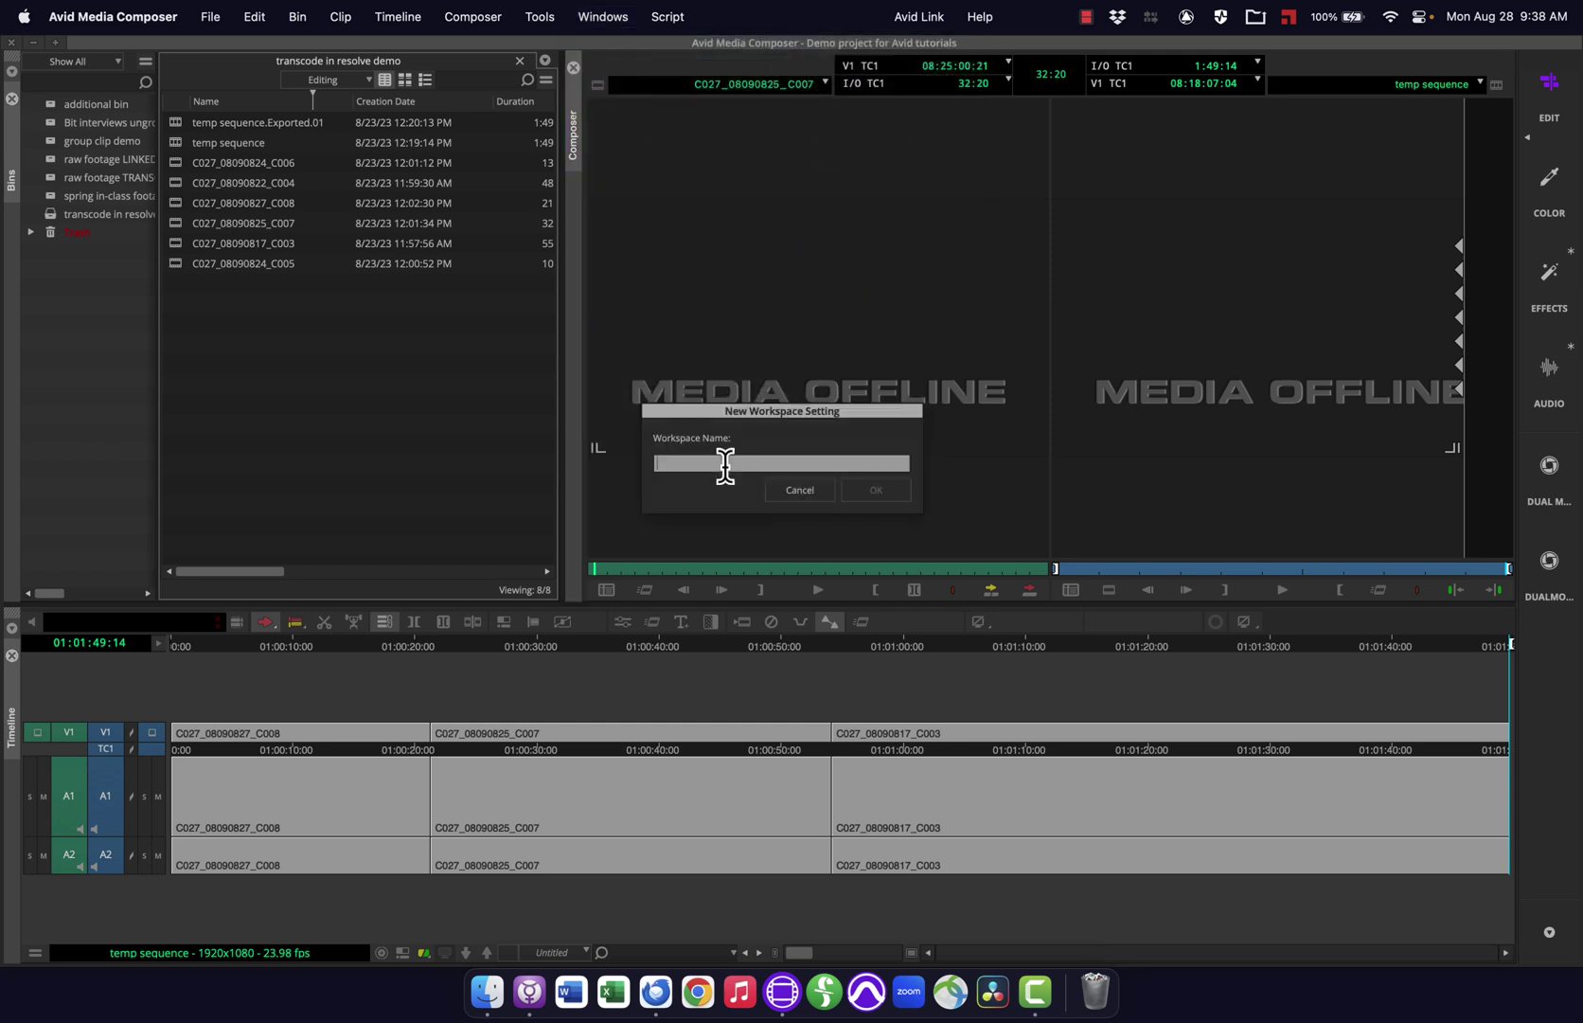
pyautogui.write('demo workspace')
pyautogui.click(863, 491)
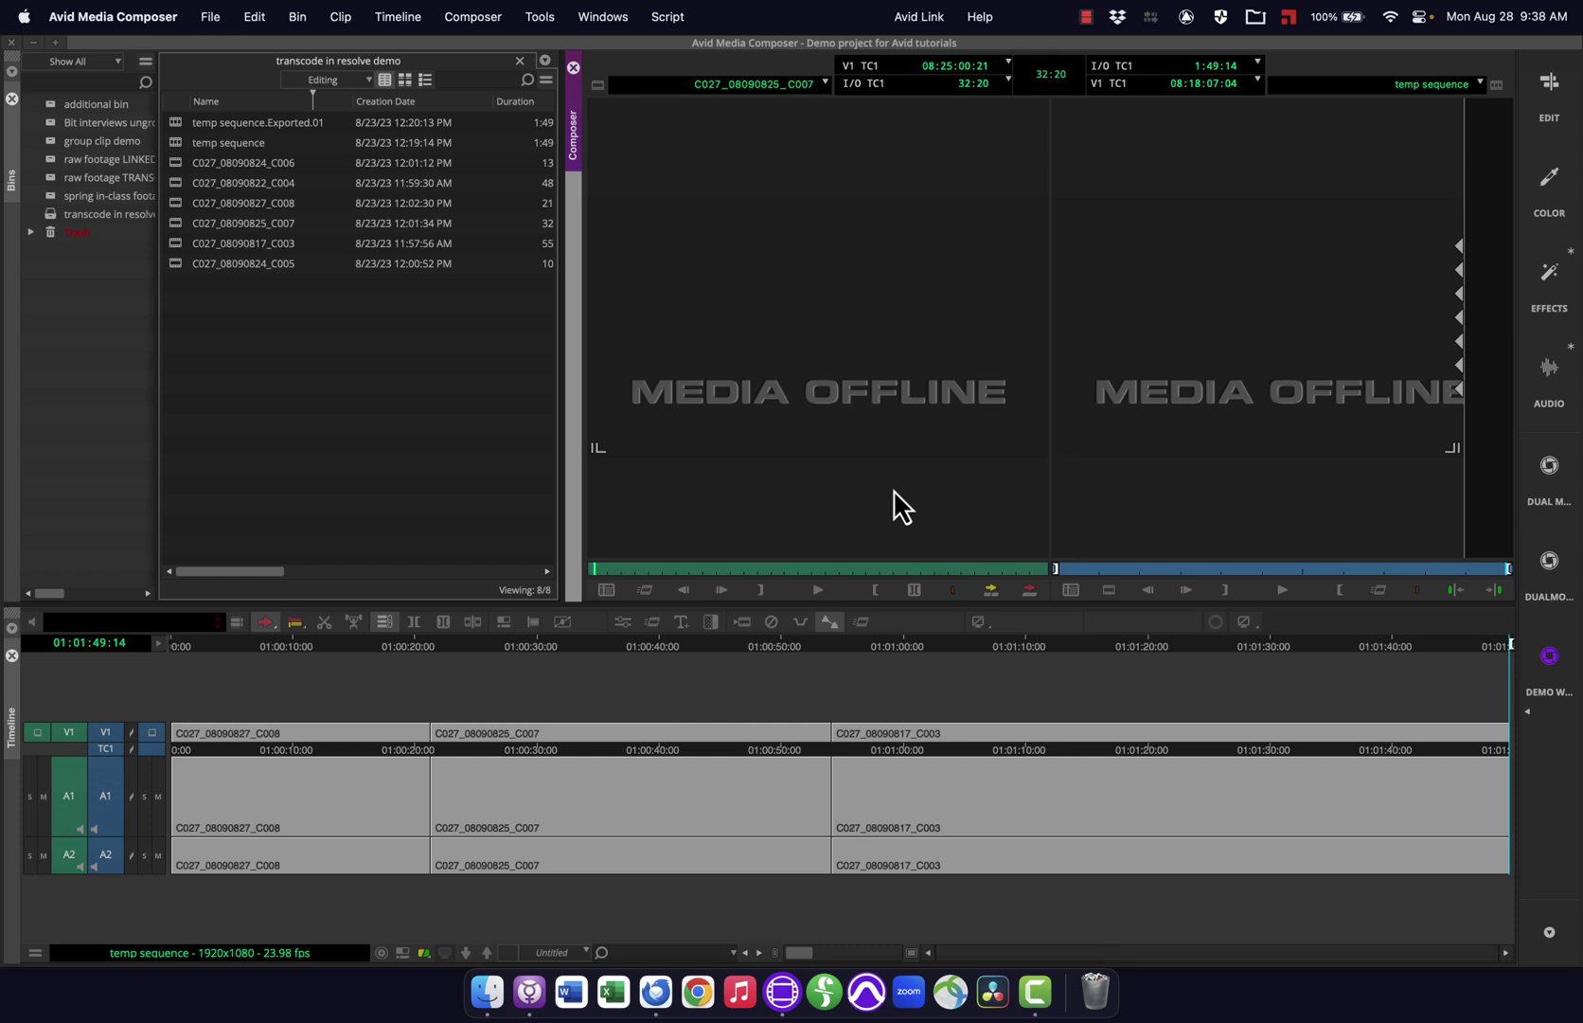
pyautogui.click(610, 16)
# Apply the demo workspace layout and narrow the bin so the monitors widen
pyautogui.moveTo(630, 52)
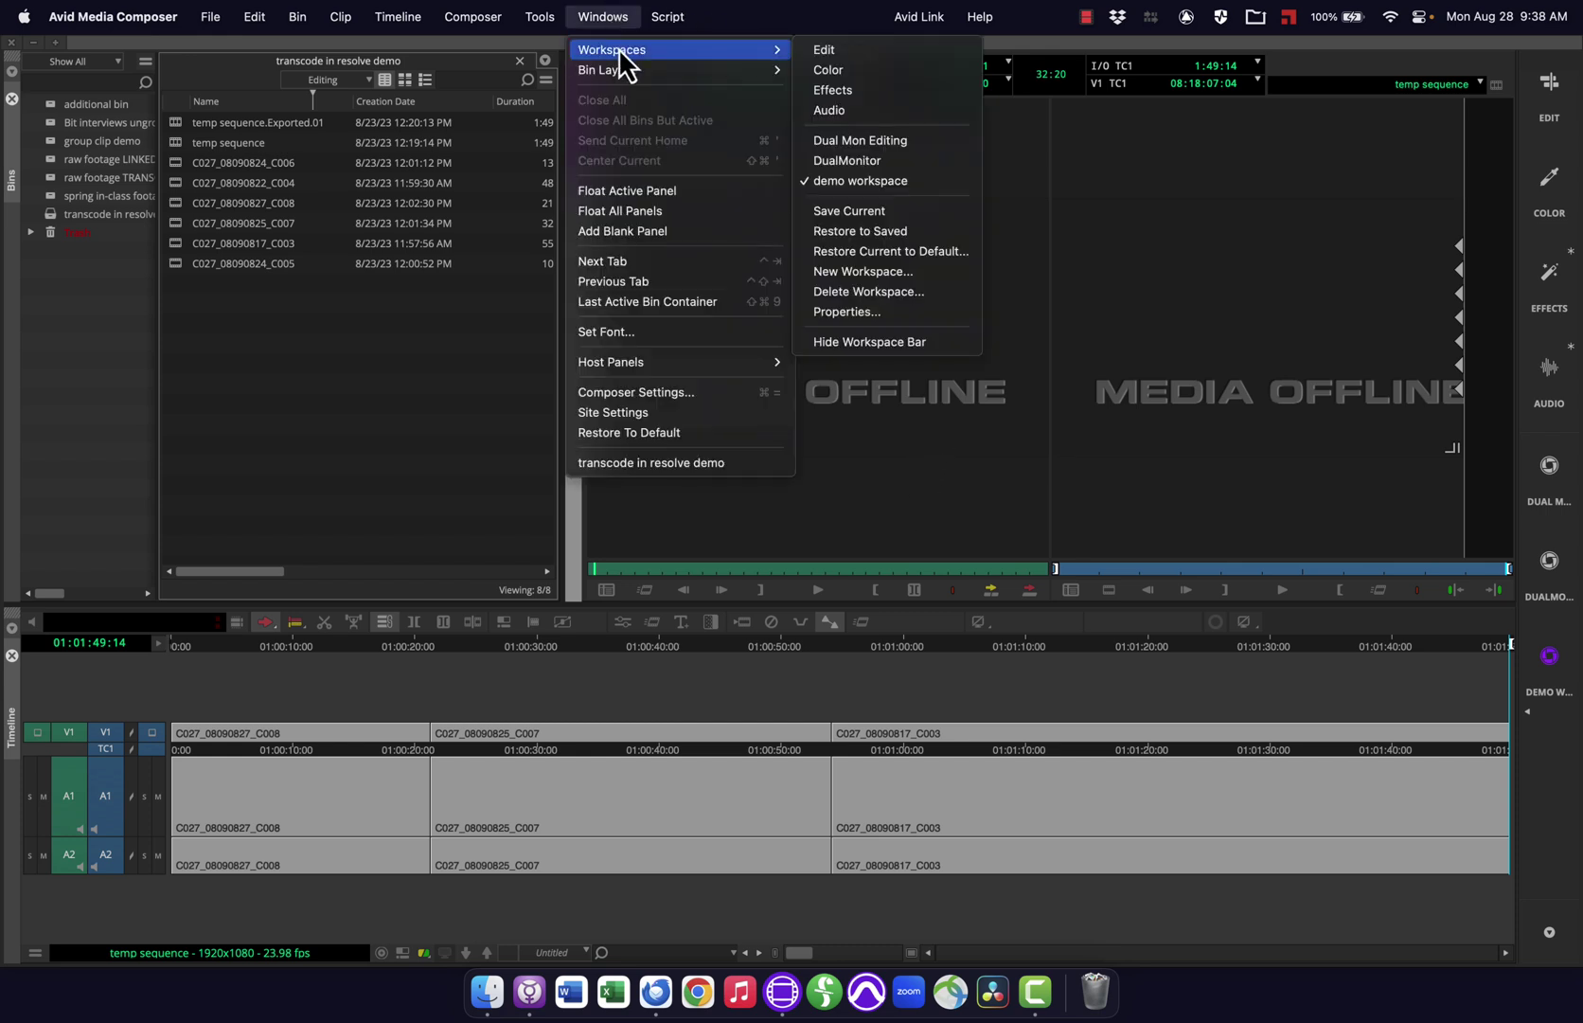
pyautogui.click(881, 183)
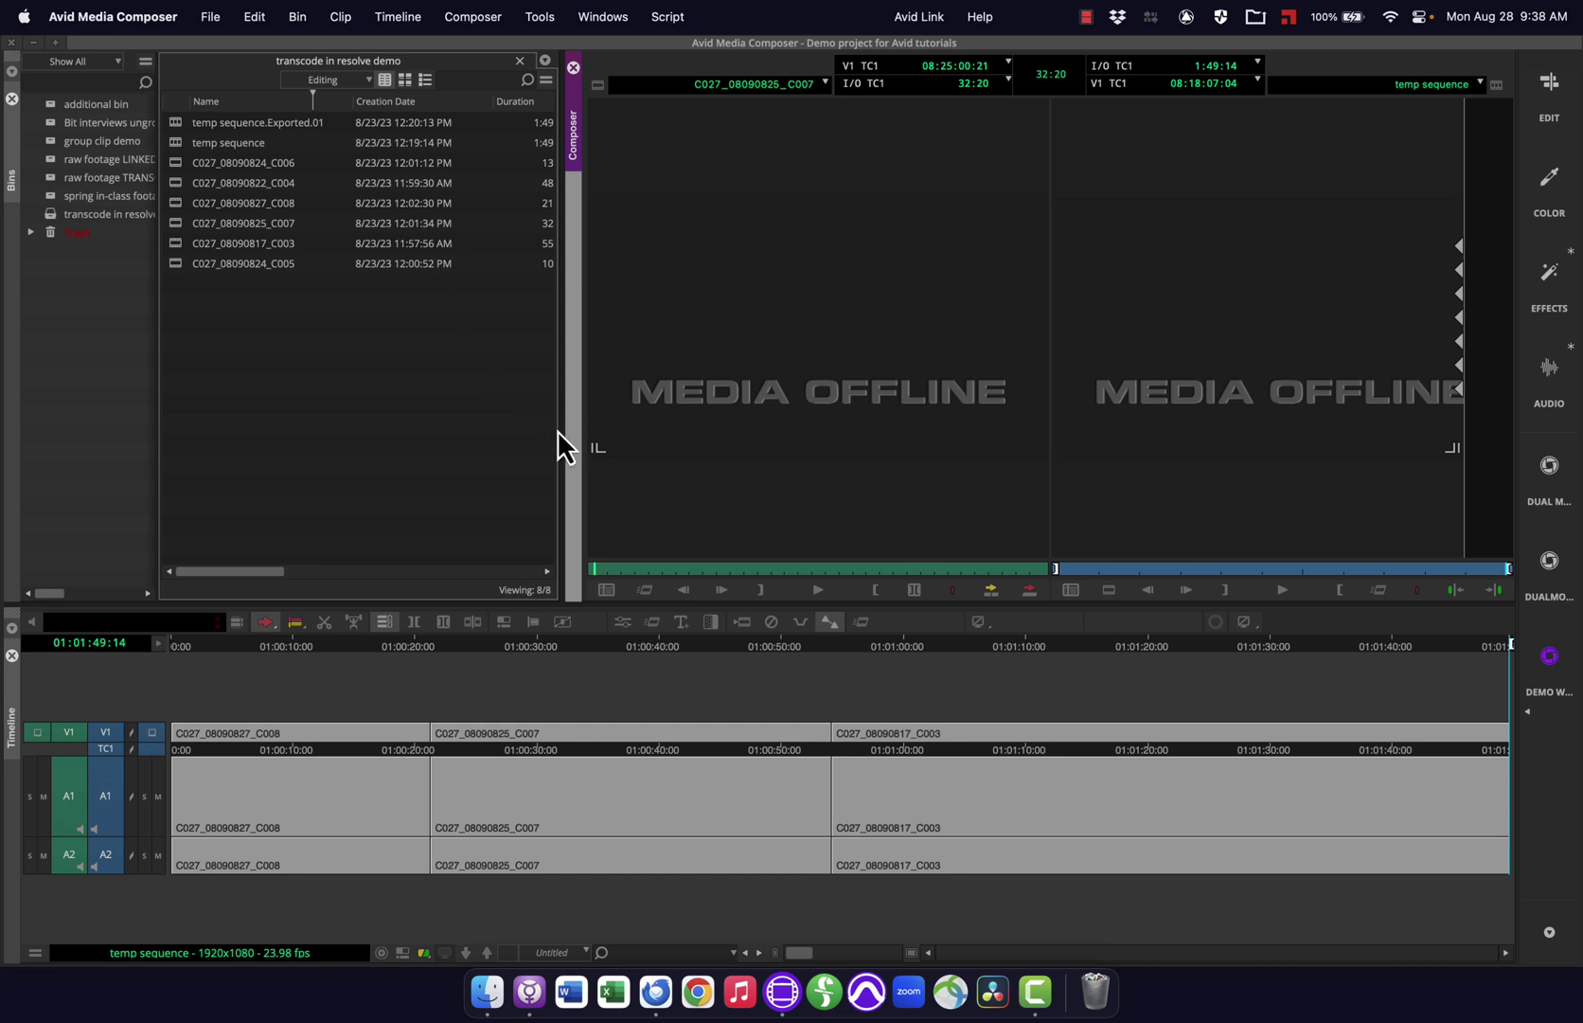
pyautogui.moveTo(570, 428); pyautogui.dragTo(354, 416)
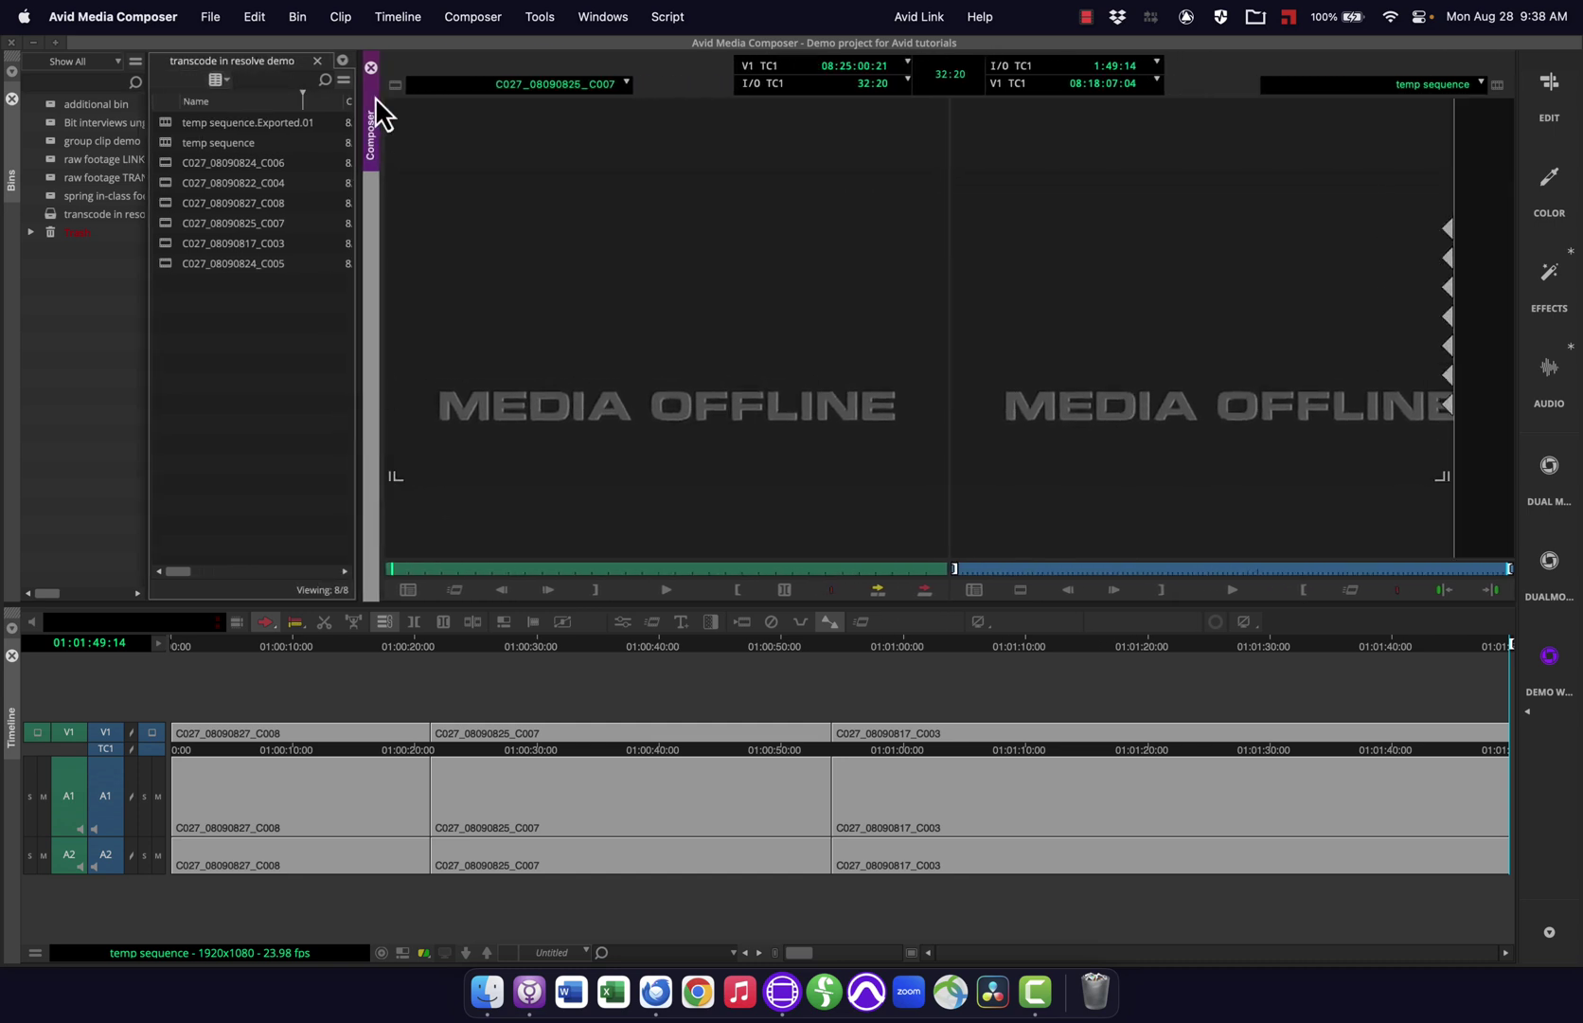
# Dock the Tools > Effect Editor beside the bin, widen the Composer monitors and lower the timeline
pyautogui.click(599, 12)
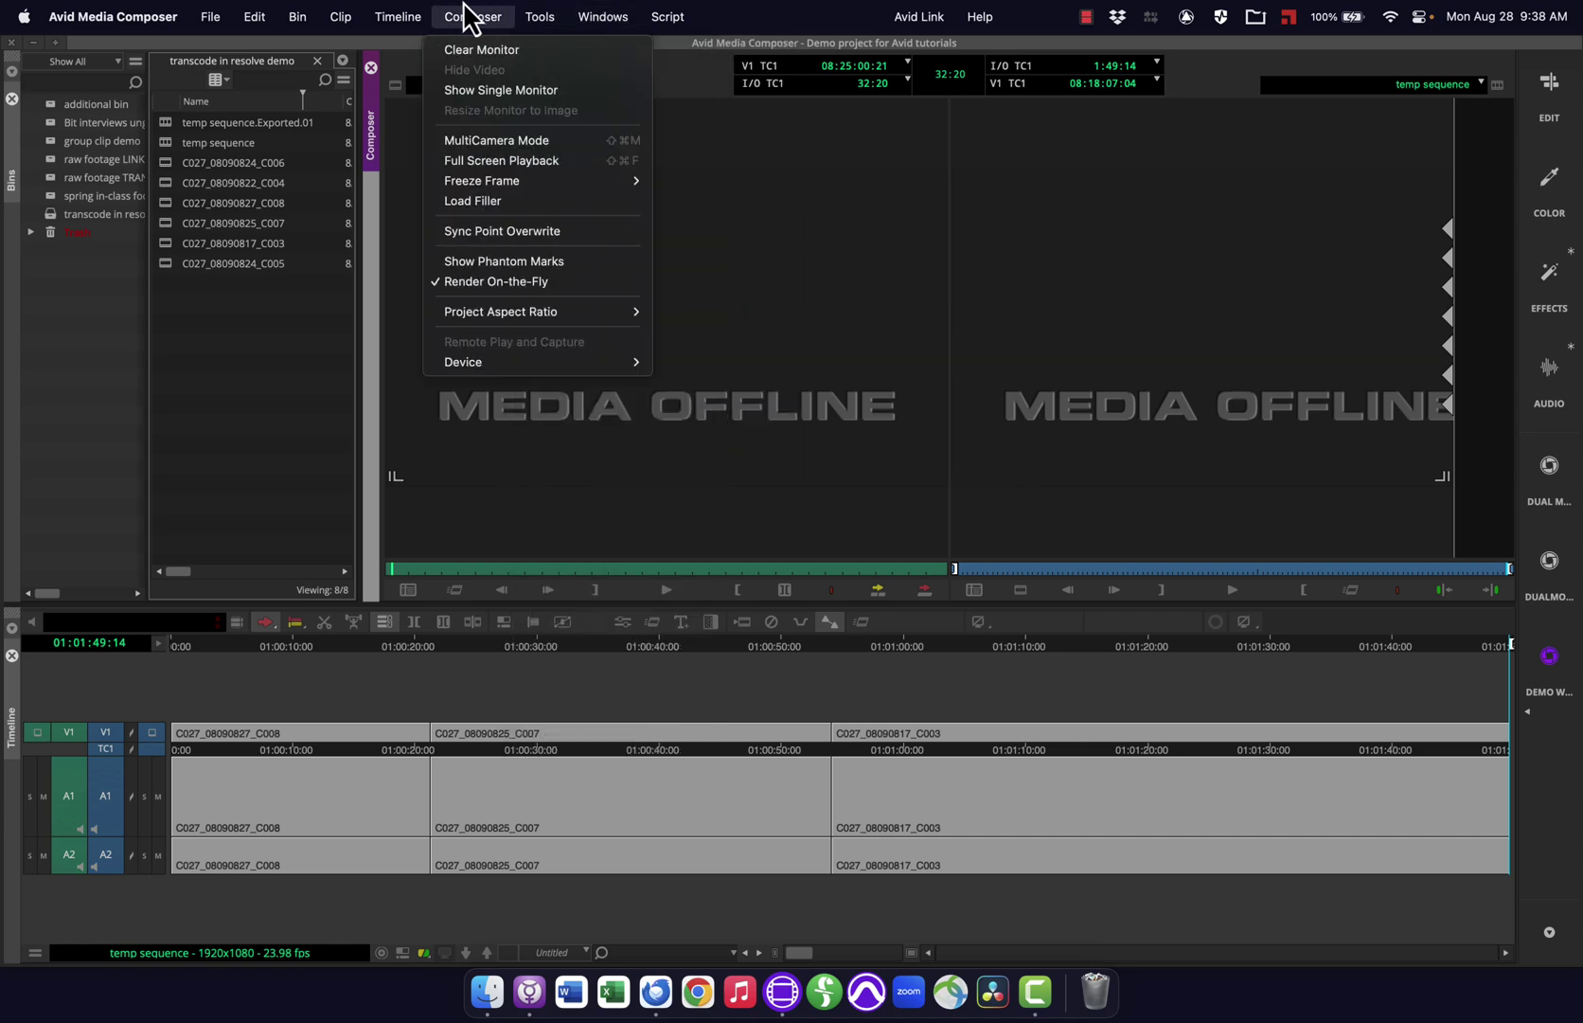
pyautogui.moveTo(540, 8)
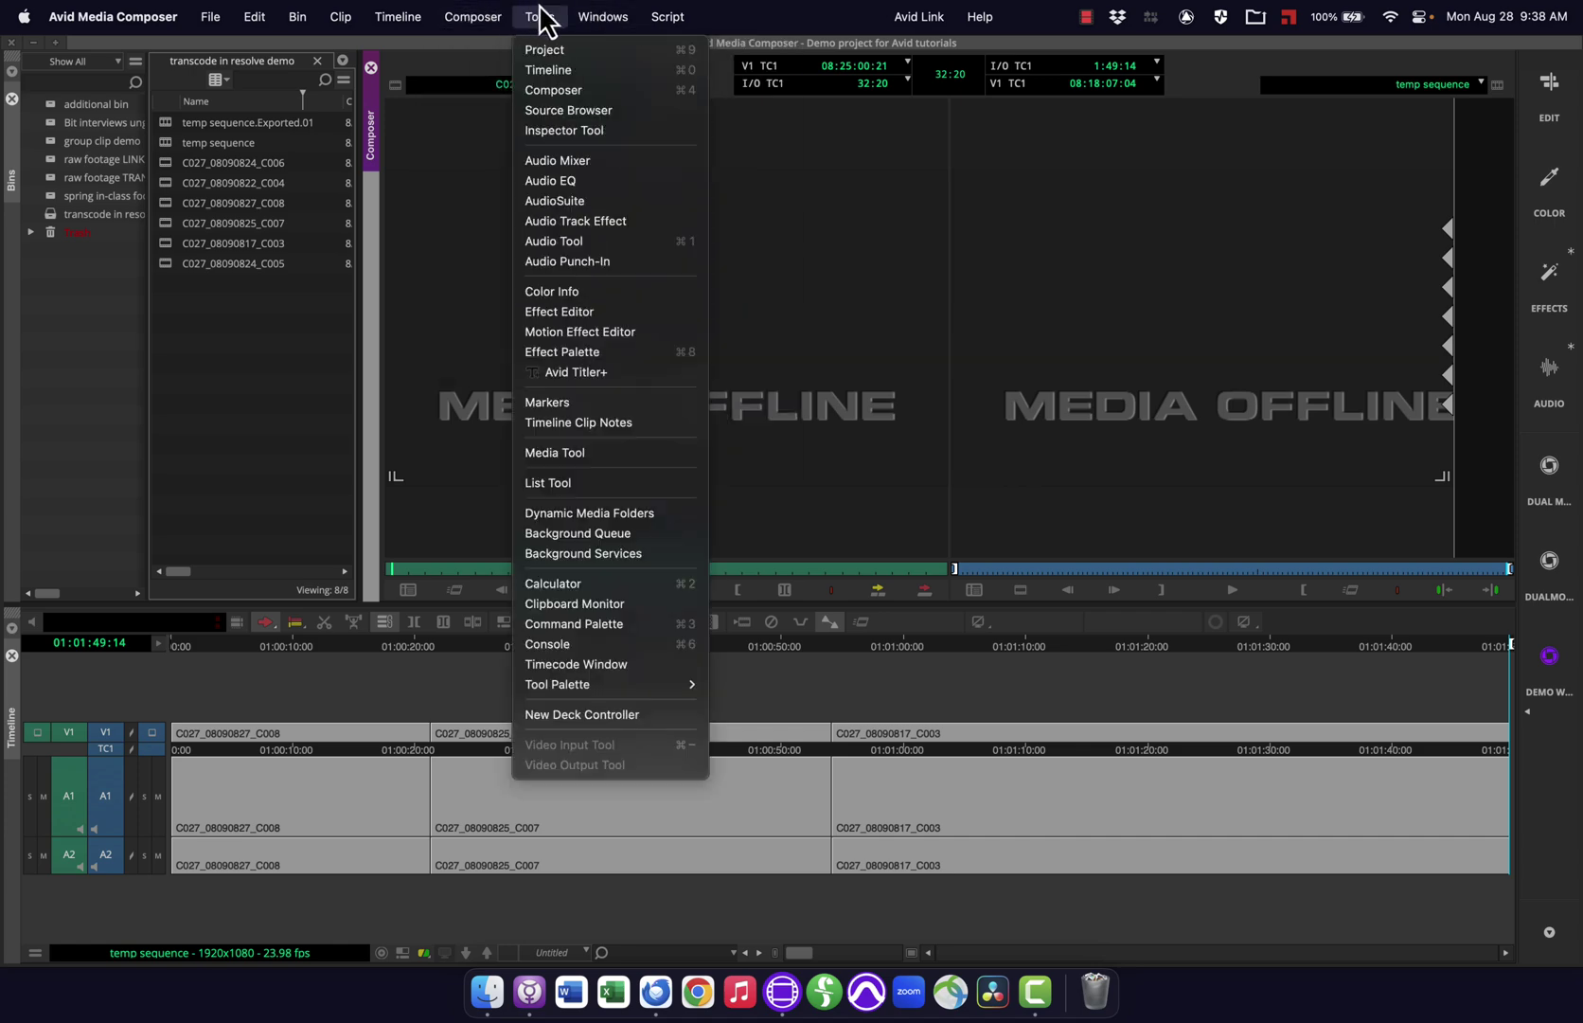
pyautogui.click(536, 311)
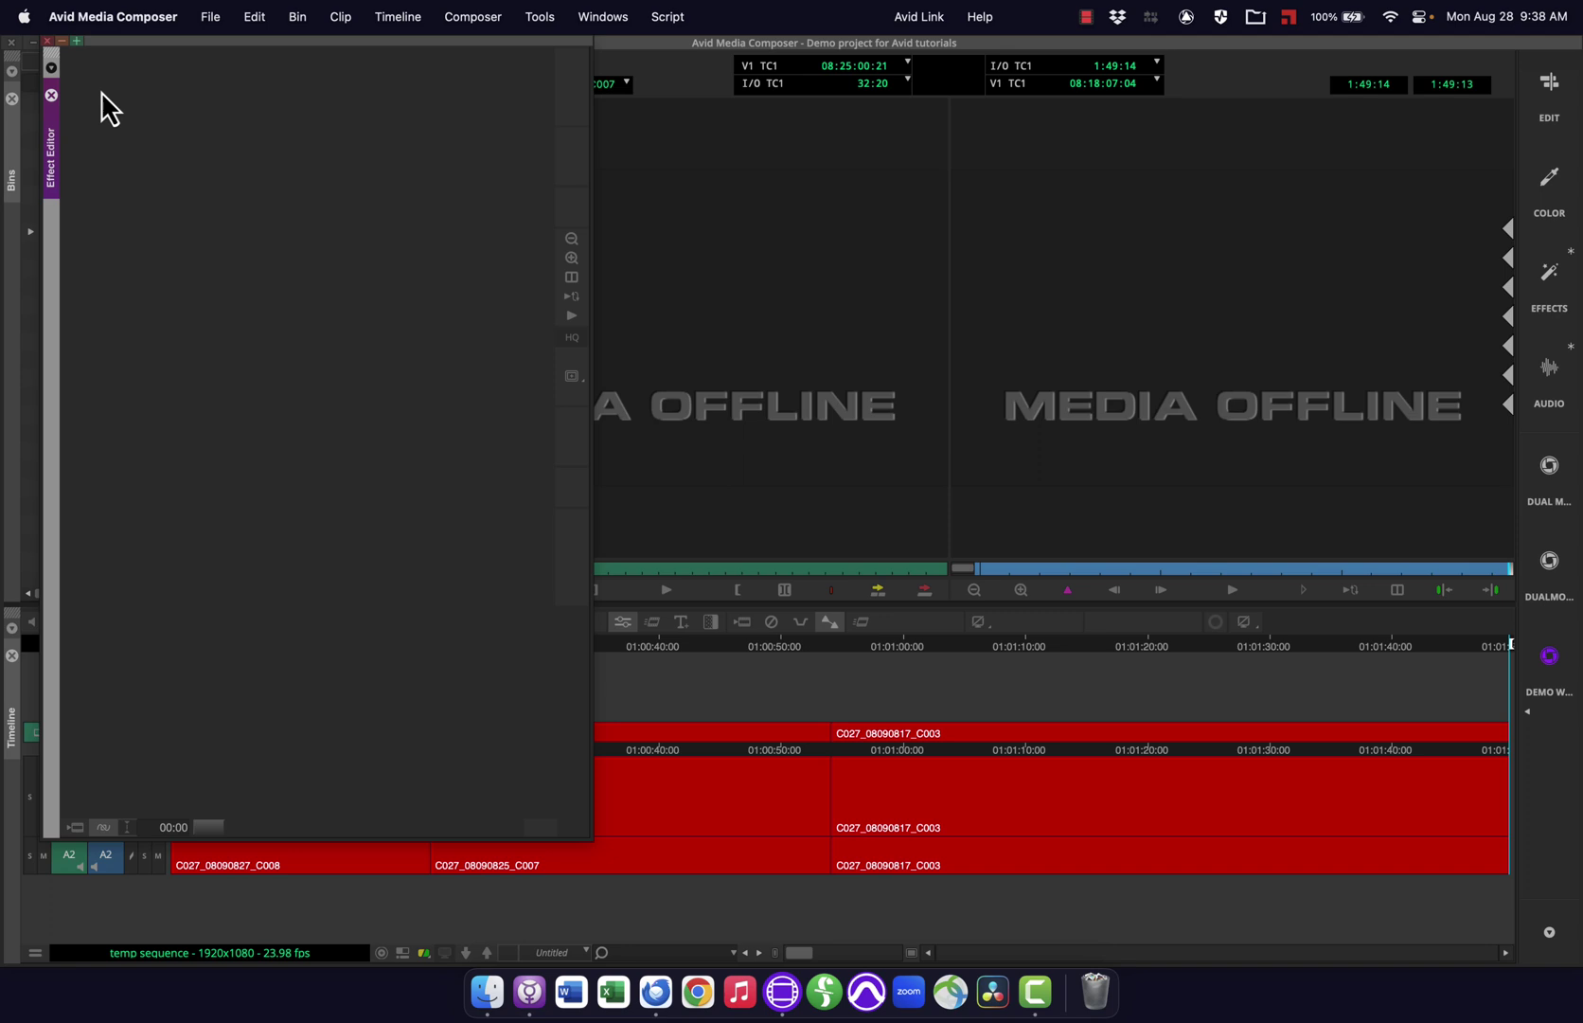
pyautogui.moveTo(124, 44); pyautogui.dragTo(376, 219)
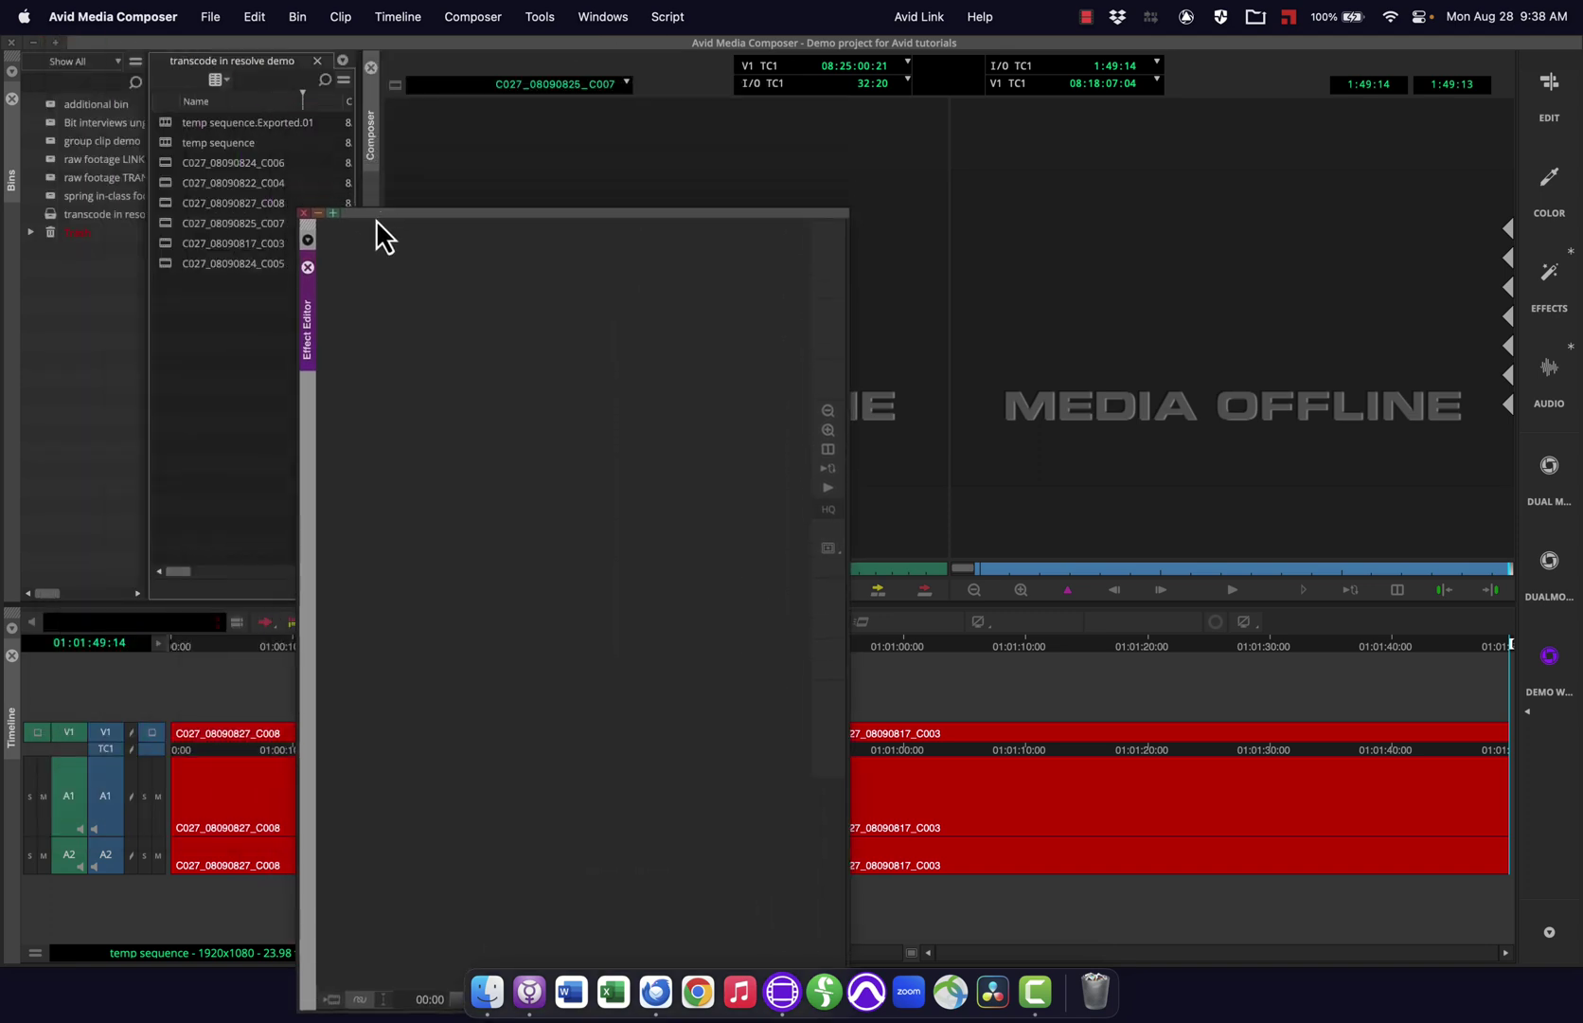
pyautogui.moveTo(313, 350); pyautogui.dragTo(373, 187)
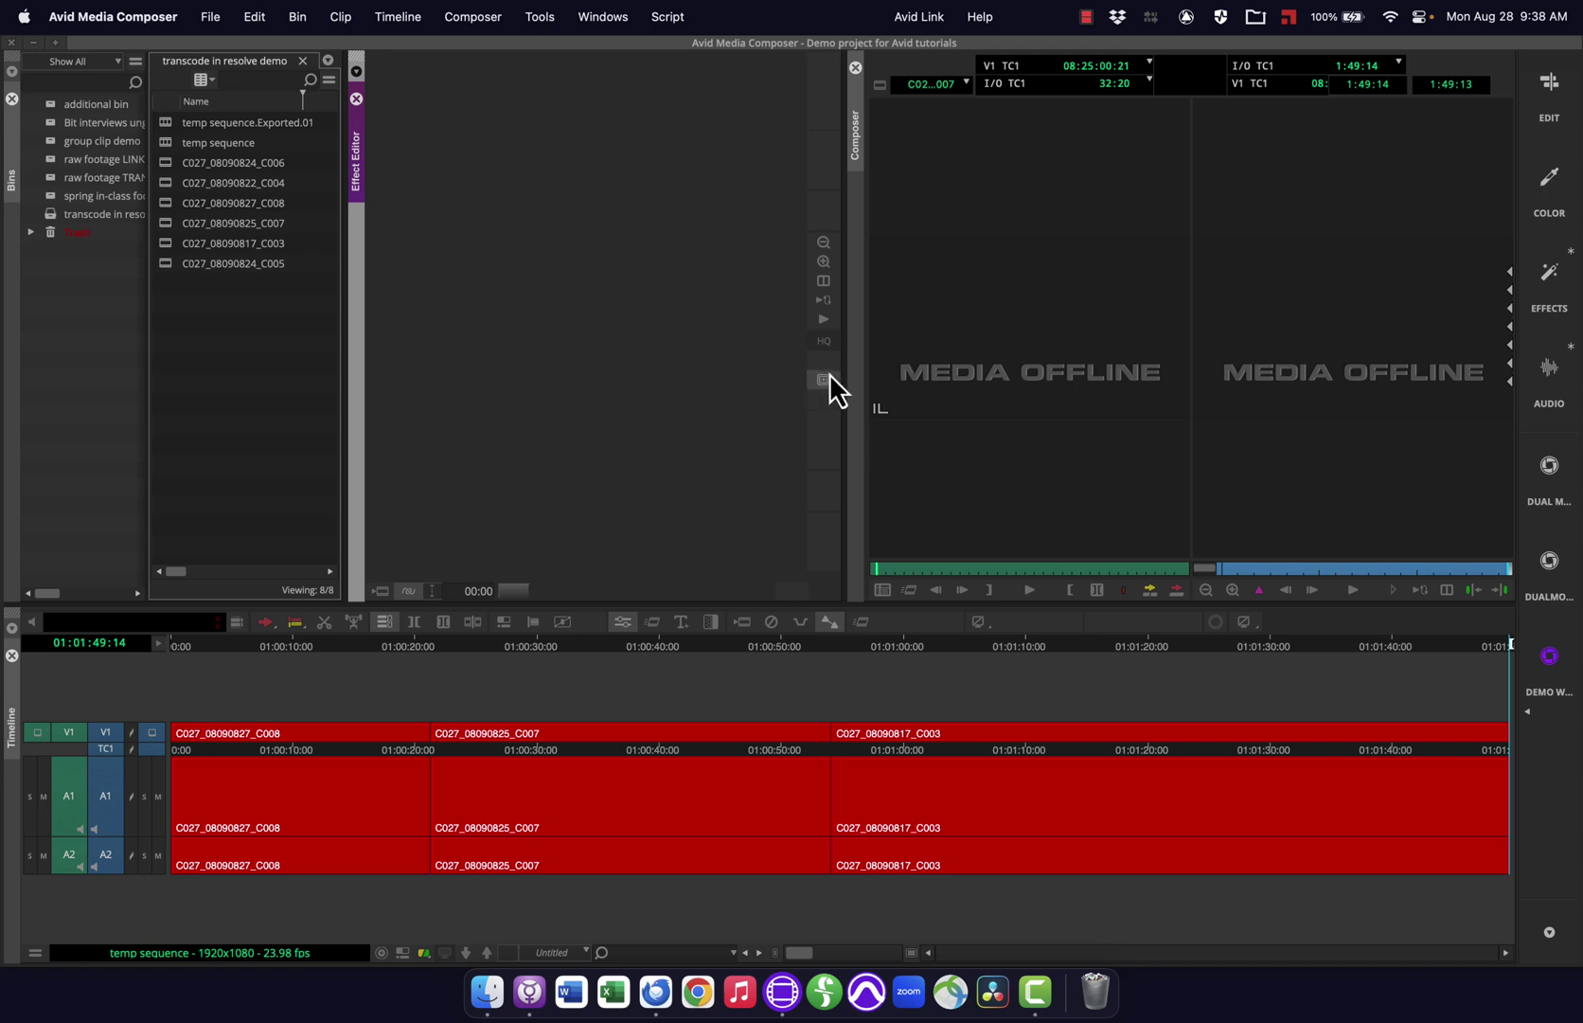
pyautogui.moveTo(840, 371); pyautogui.dragTo(642, 371)
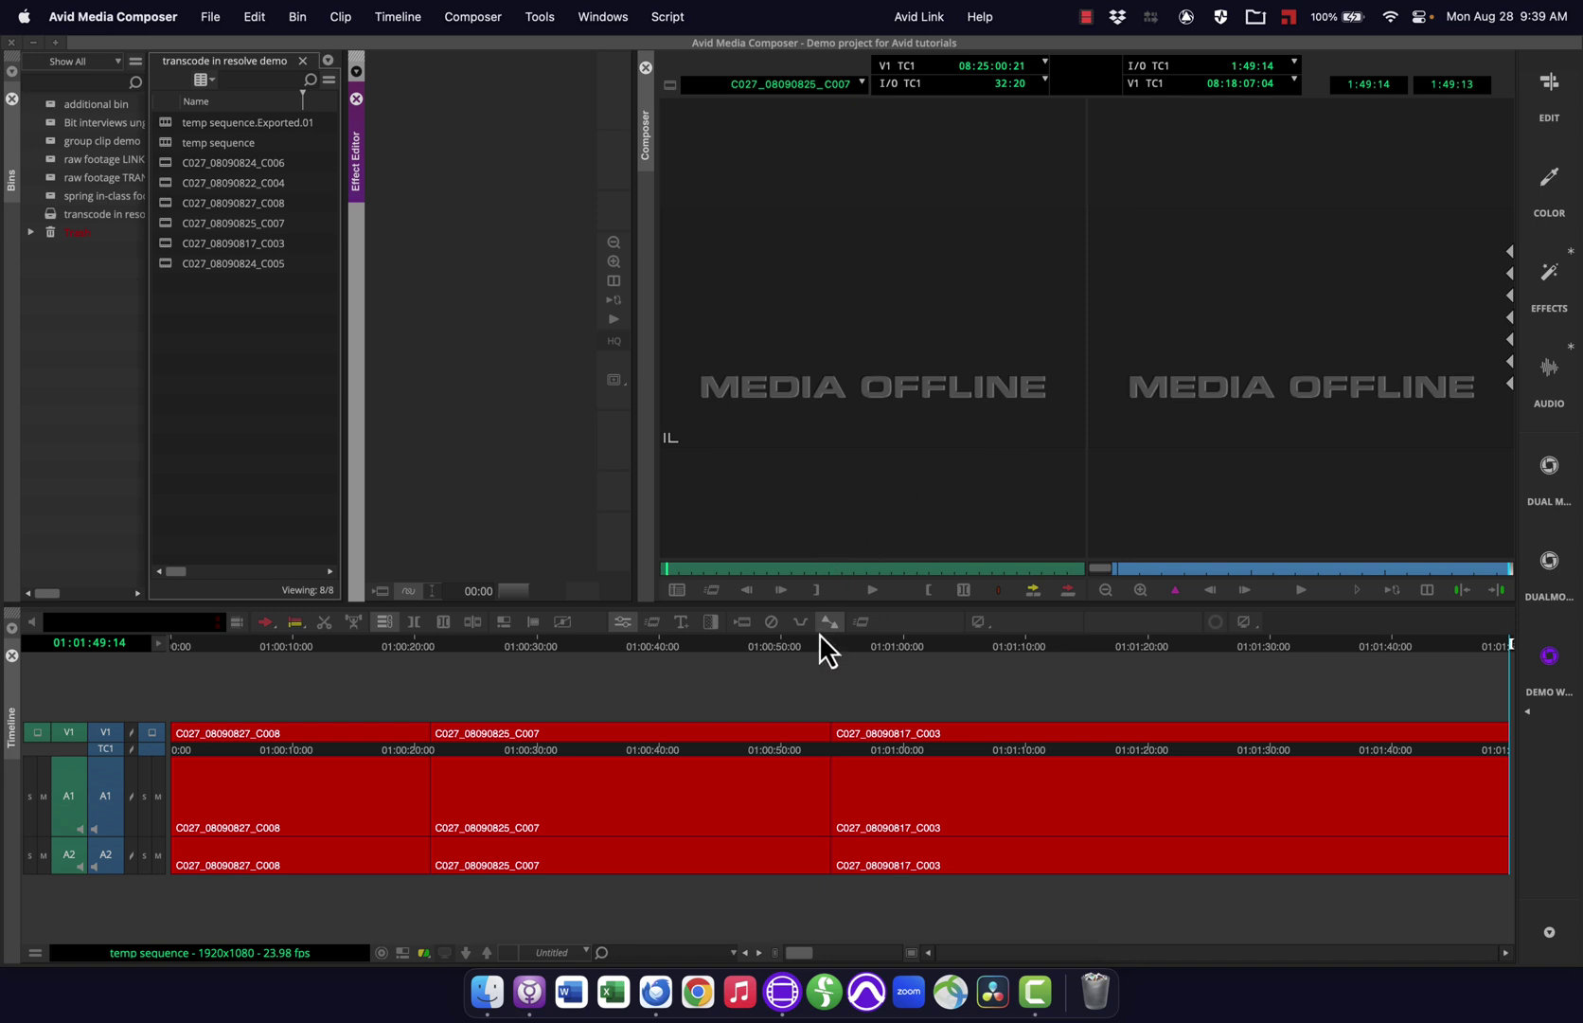
pyautogui.moveTo(815, 607); pyautogui.dragTo(804, 656)
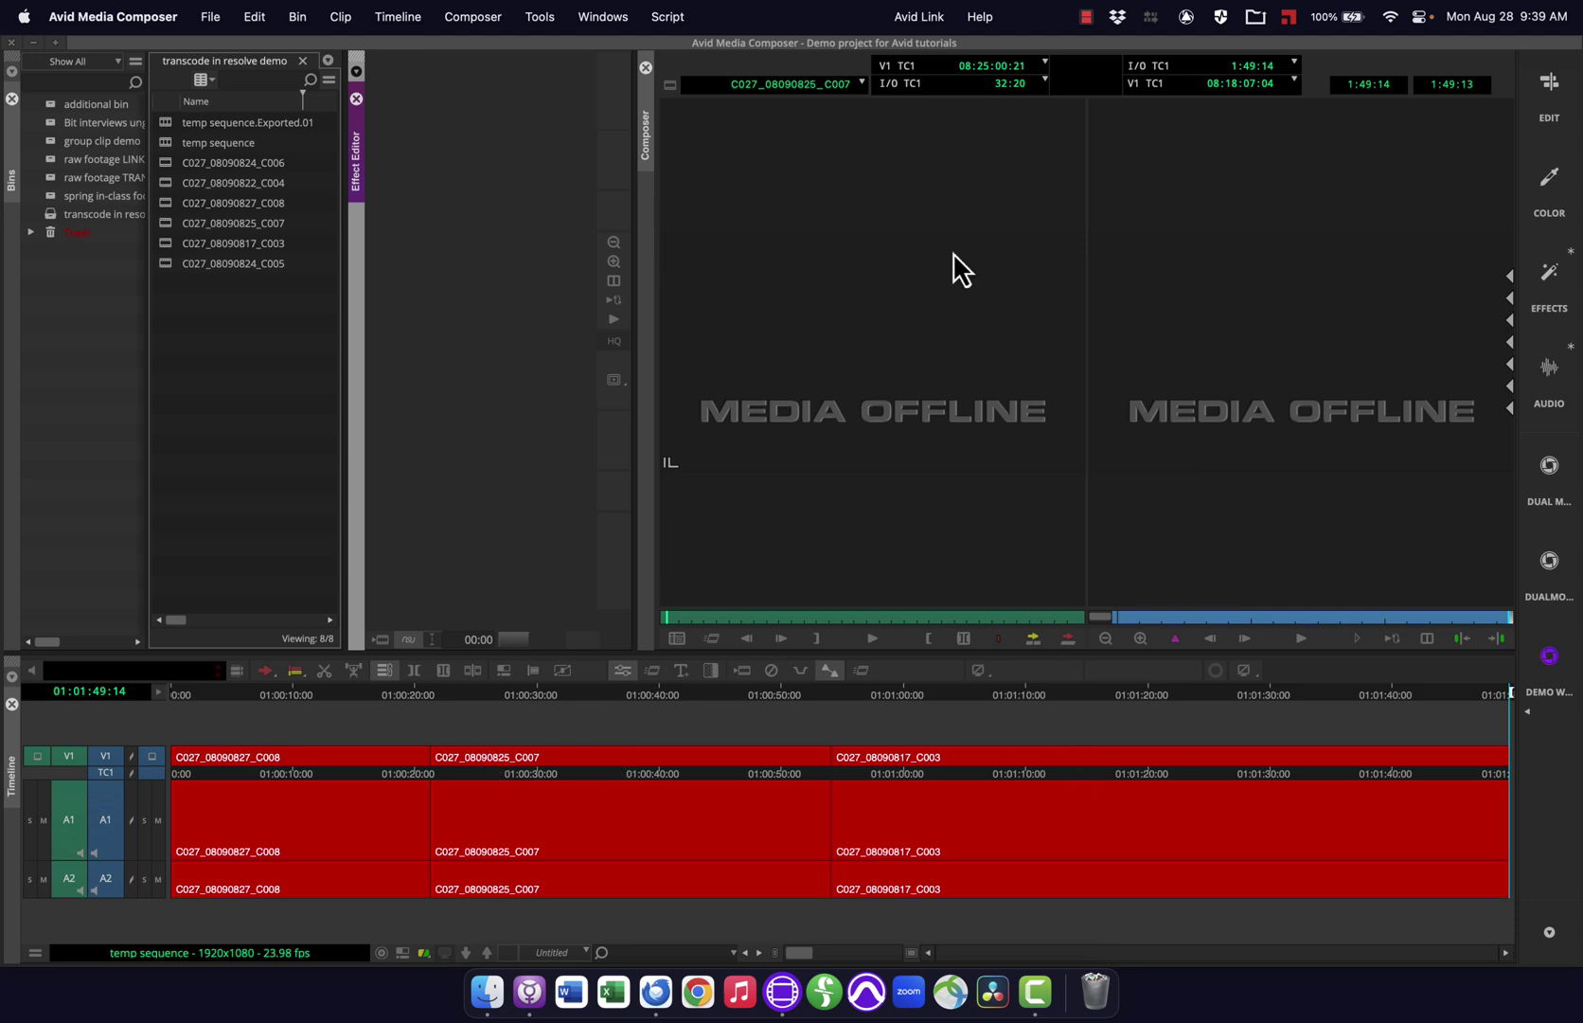
# Save the current layout into demo workspace with Save Current
pyautogui.click(602, 16)
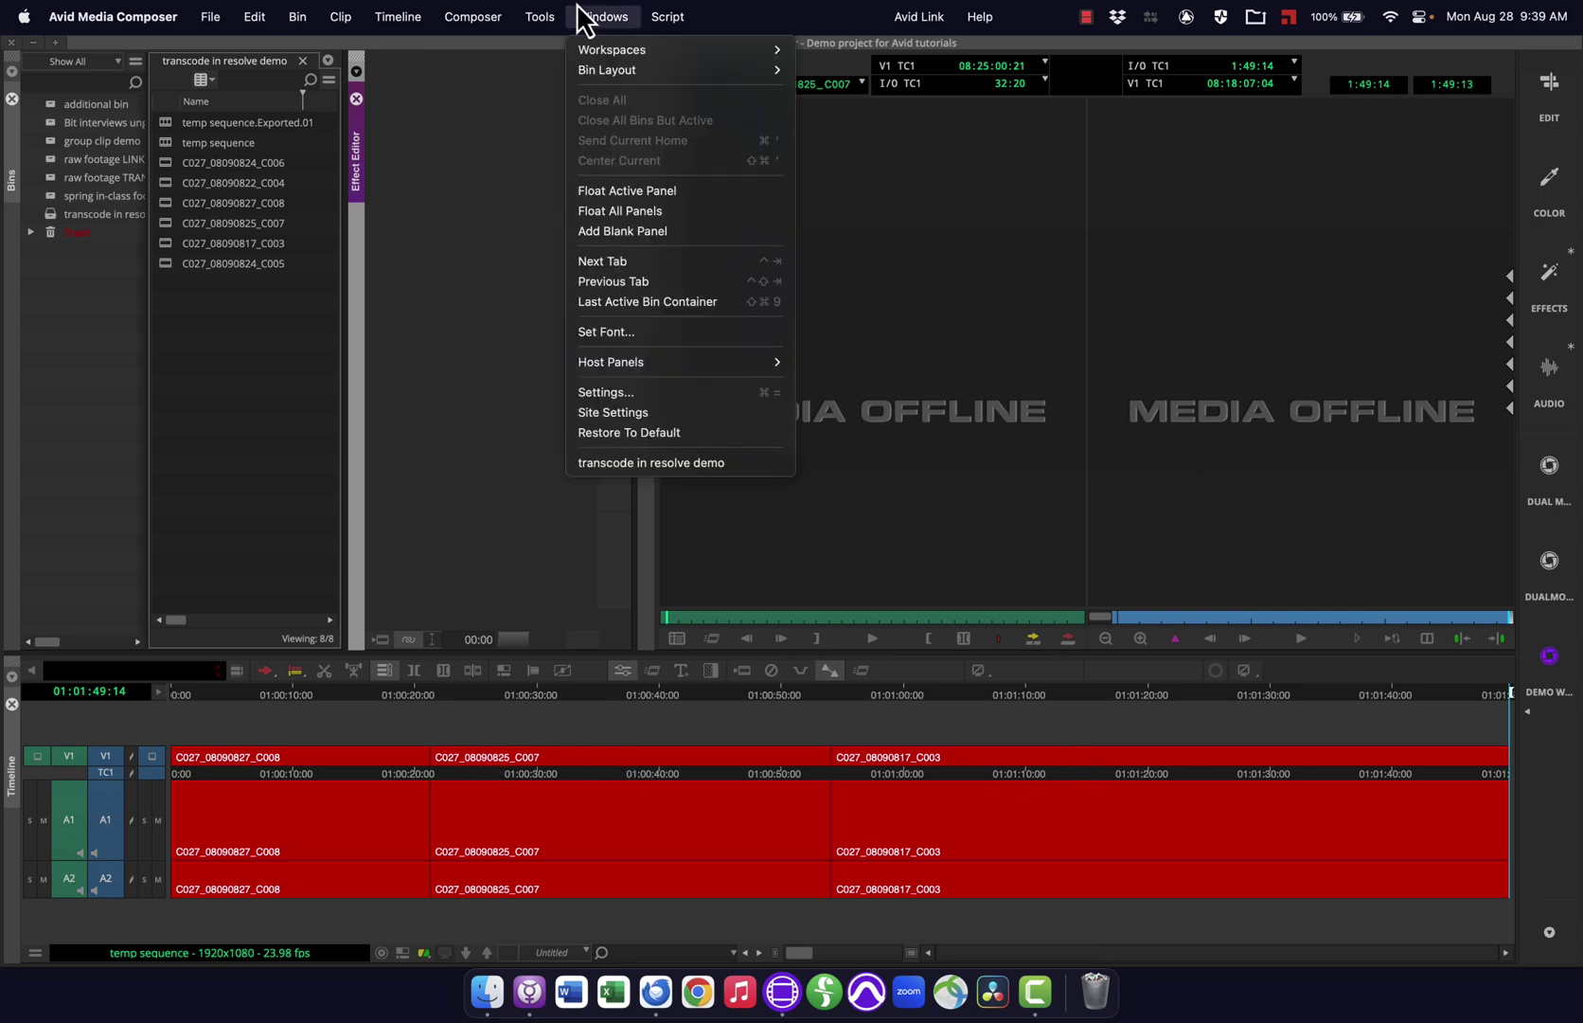
pyautogui.moveTo(611, 50)
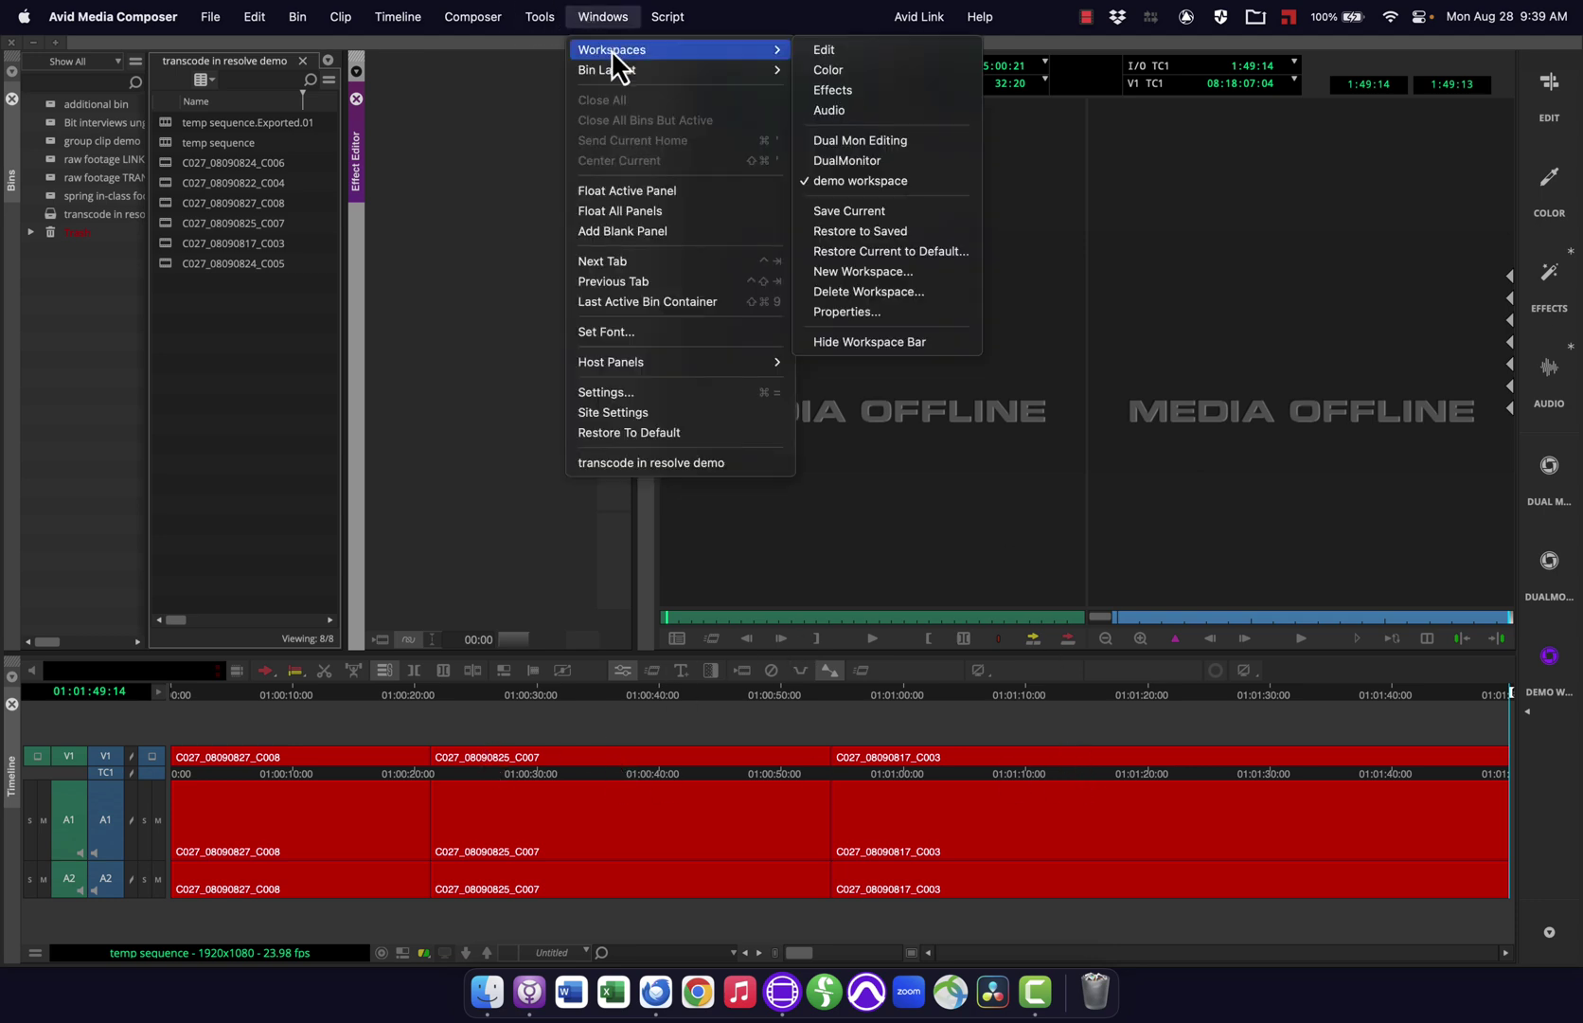
pyautogui.click(888, 216)
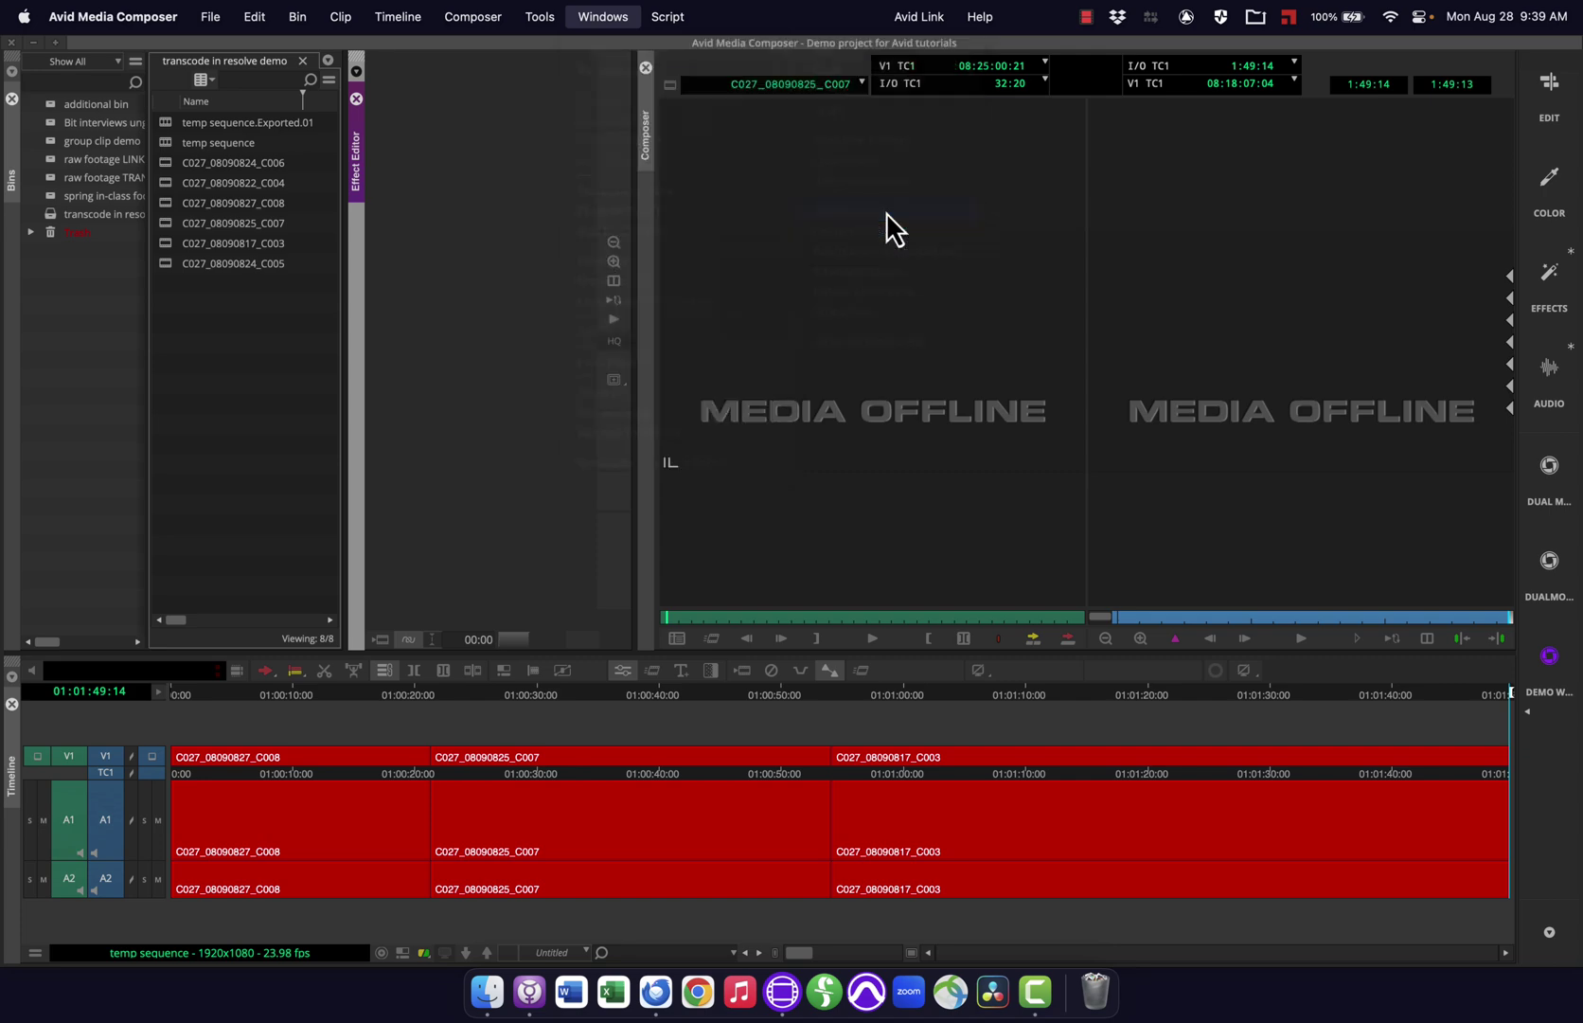
# Switch to the Color workspace, then reload demo workspace to confirm the saved layout
pyautogui.click(1553, 194)
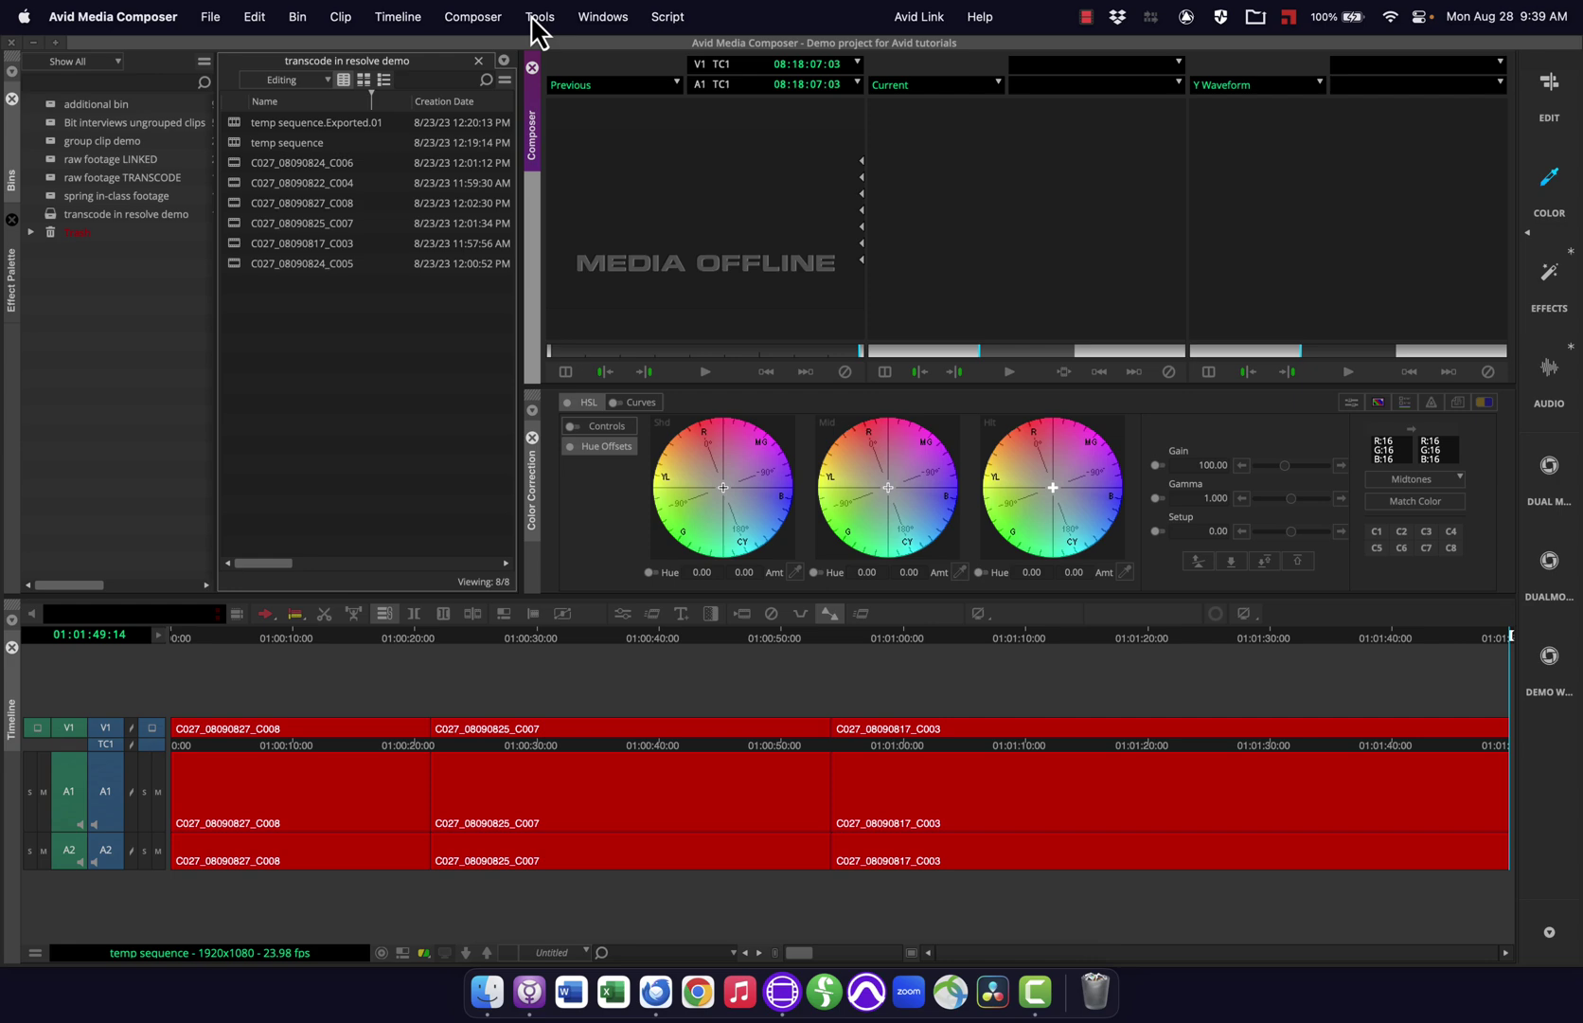
pyautogui.click(602, 16)
pyautogui.moveTo(612, 52)
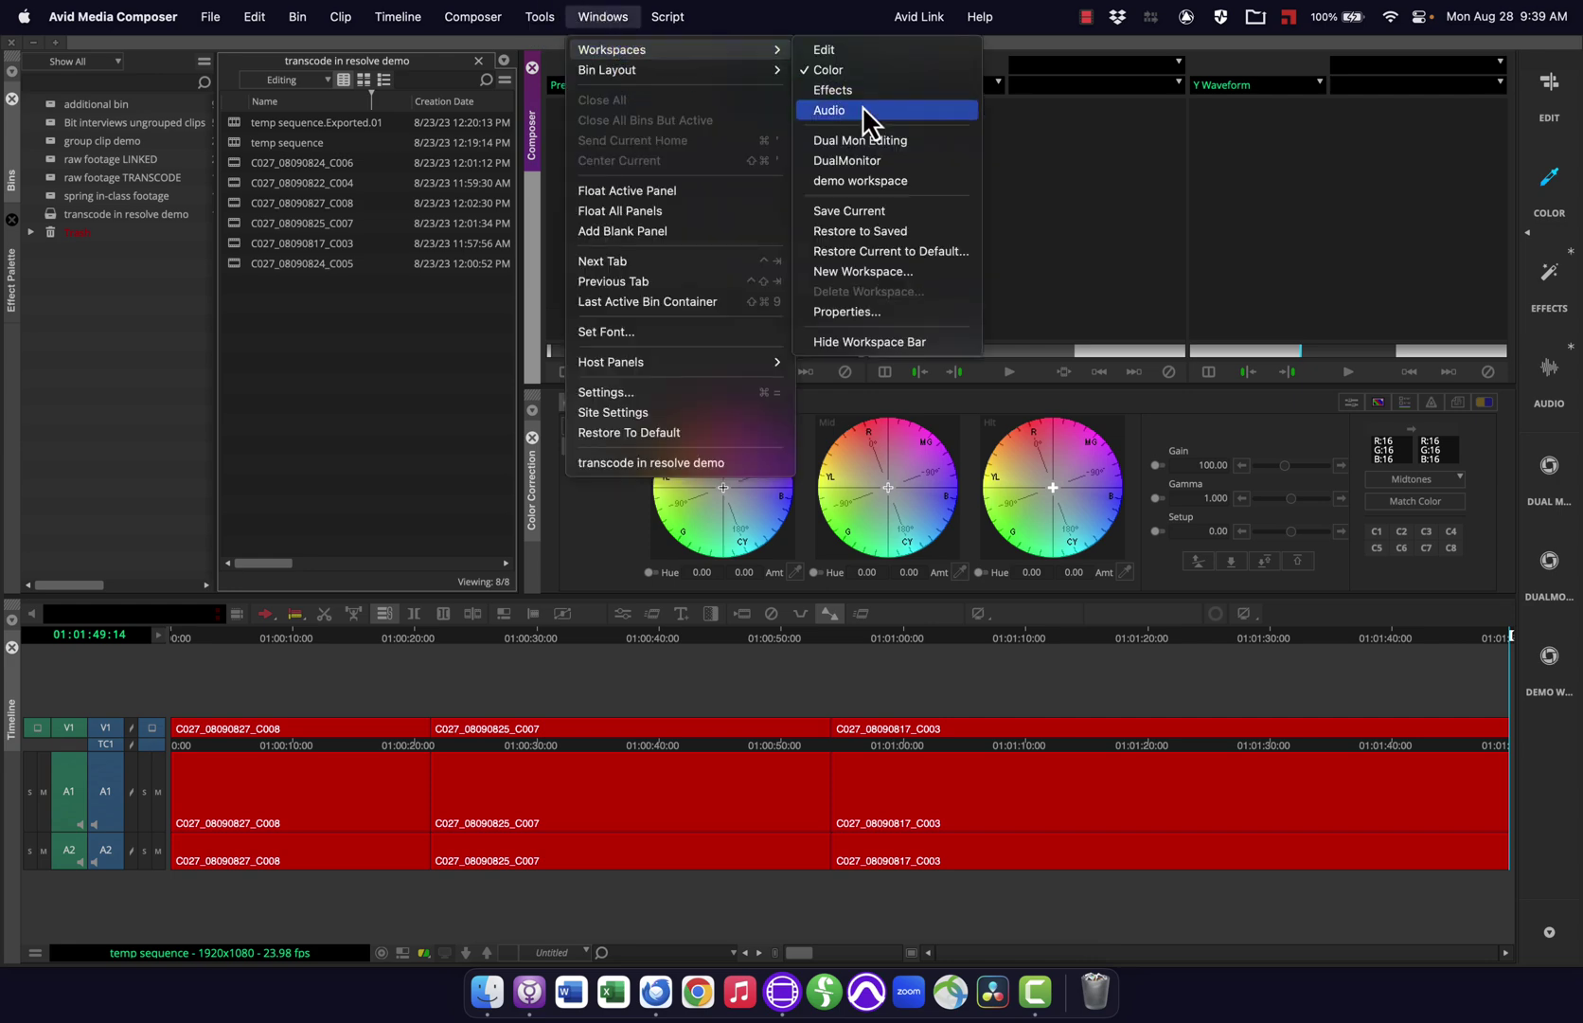
pyautogui.click(869, 181)
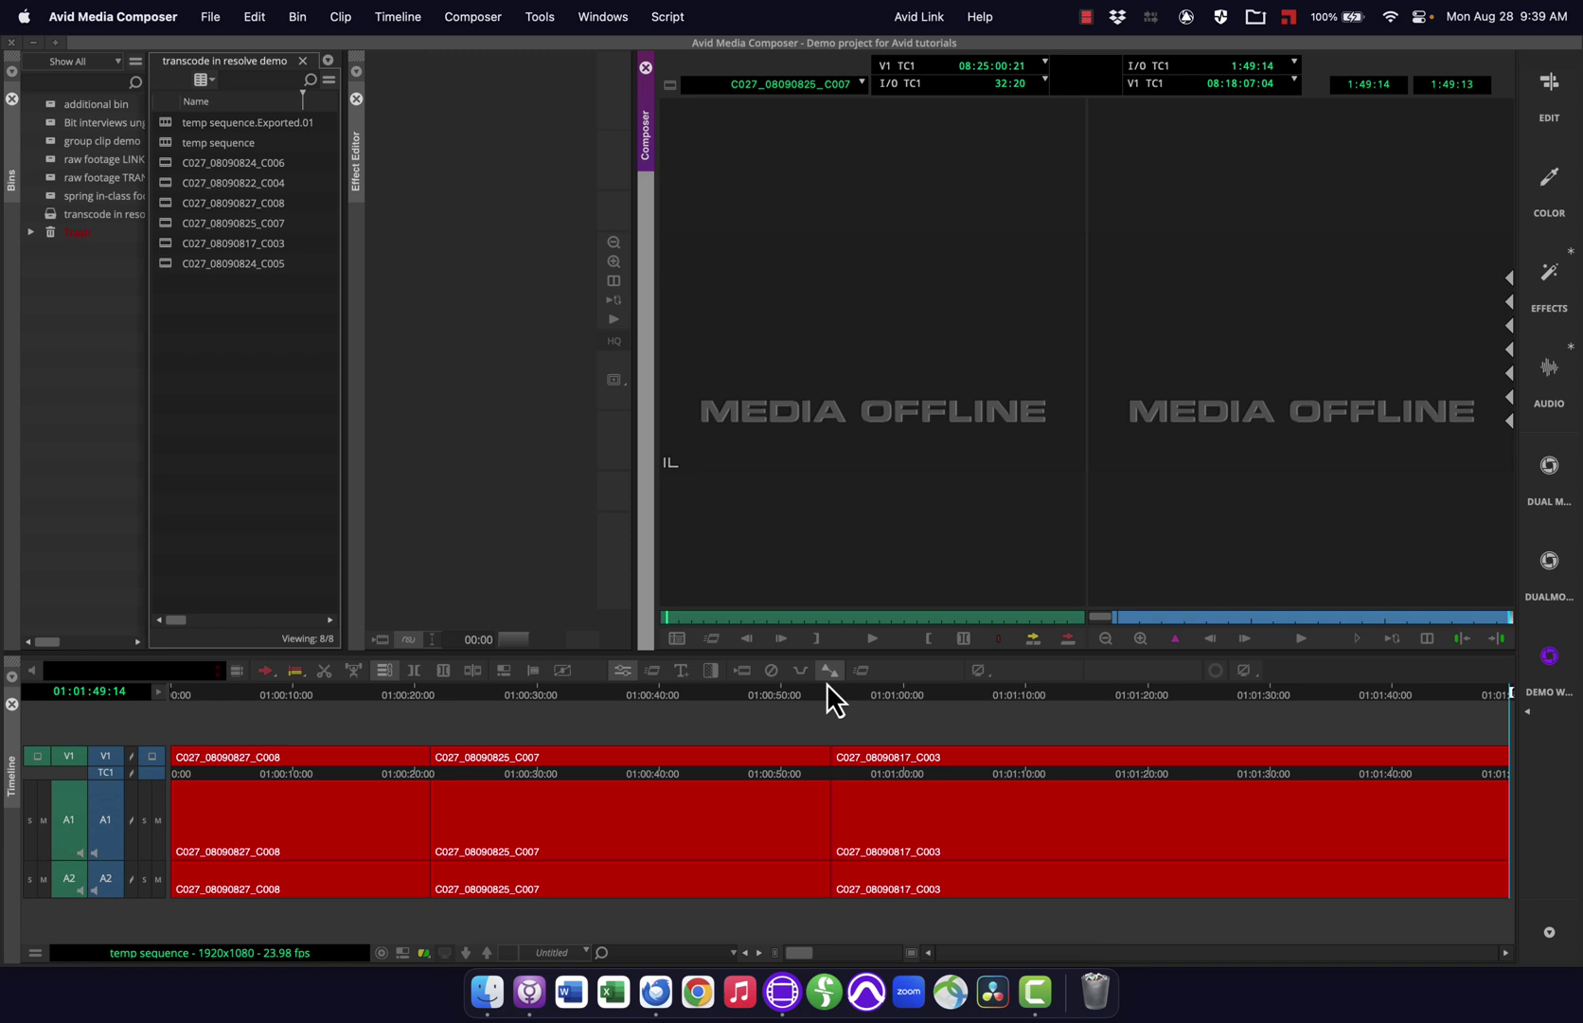
# Open the Windows menu and dismiss it without choosing anything
pyautogui.click(611, 16)
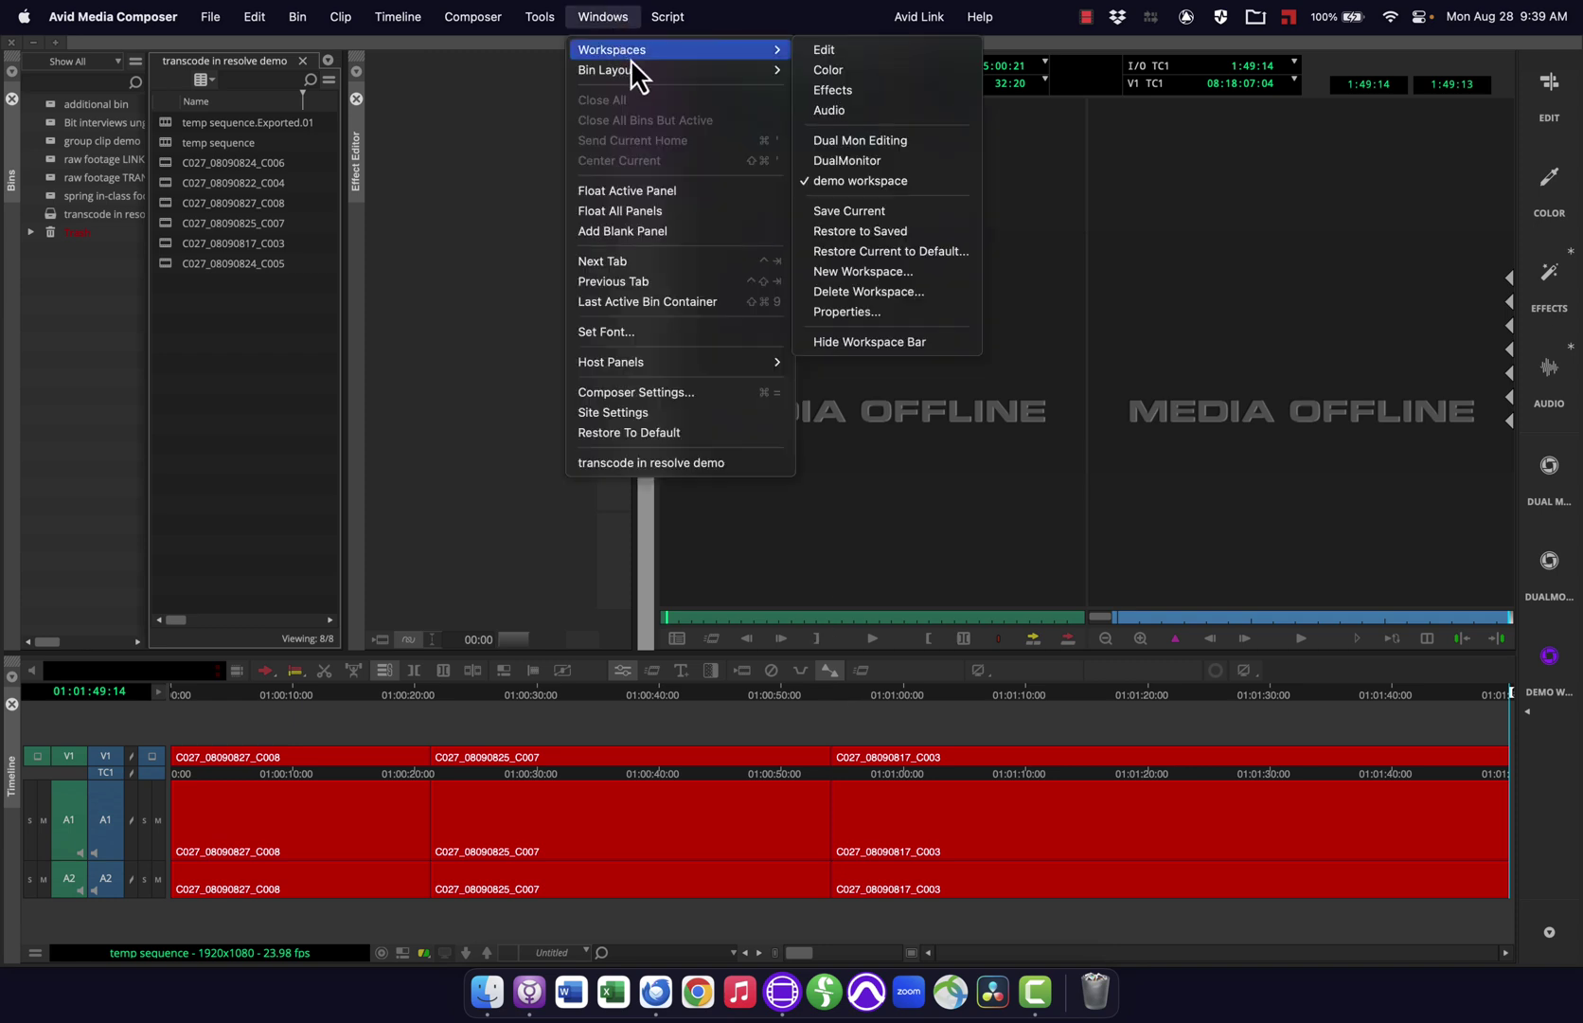
pyautogui.click(593, 9)
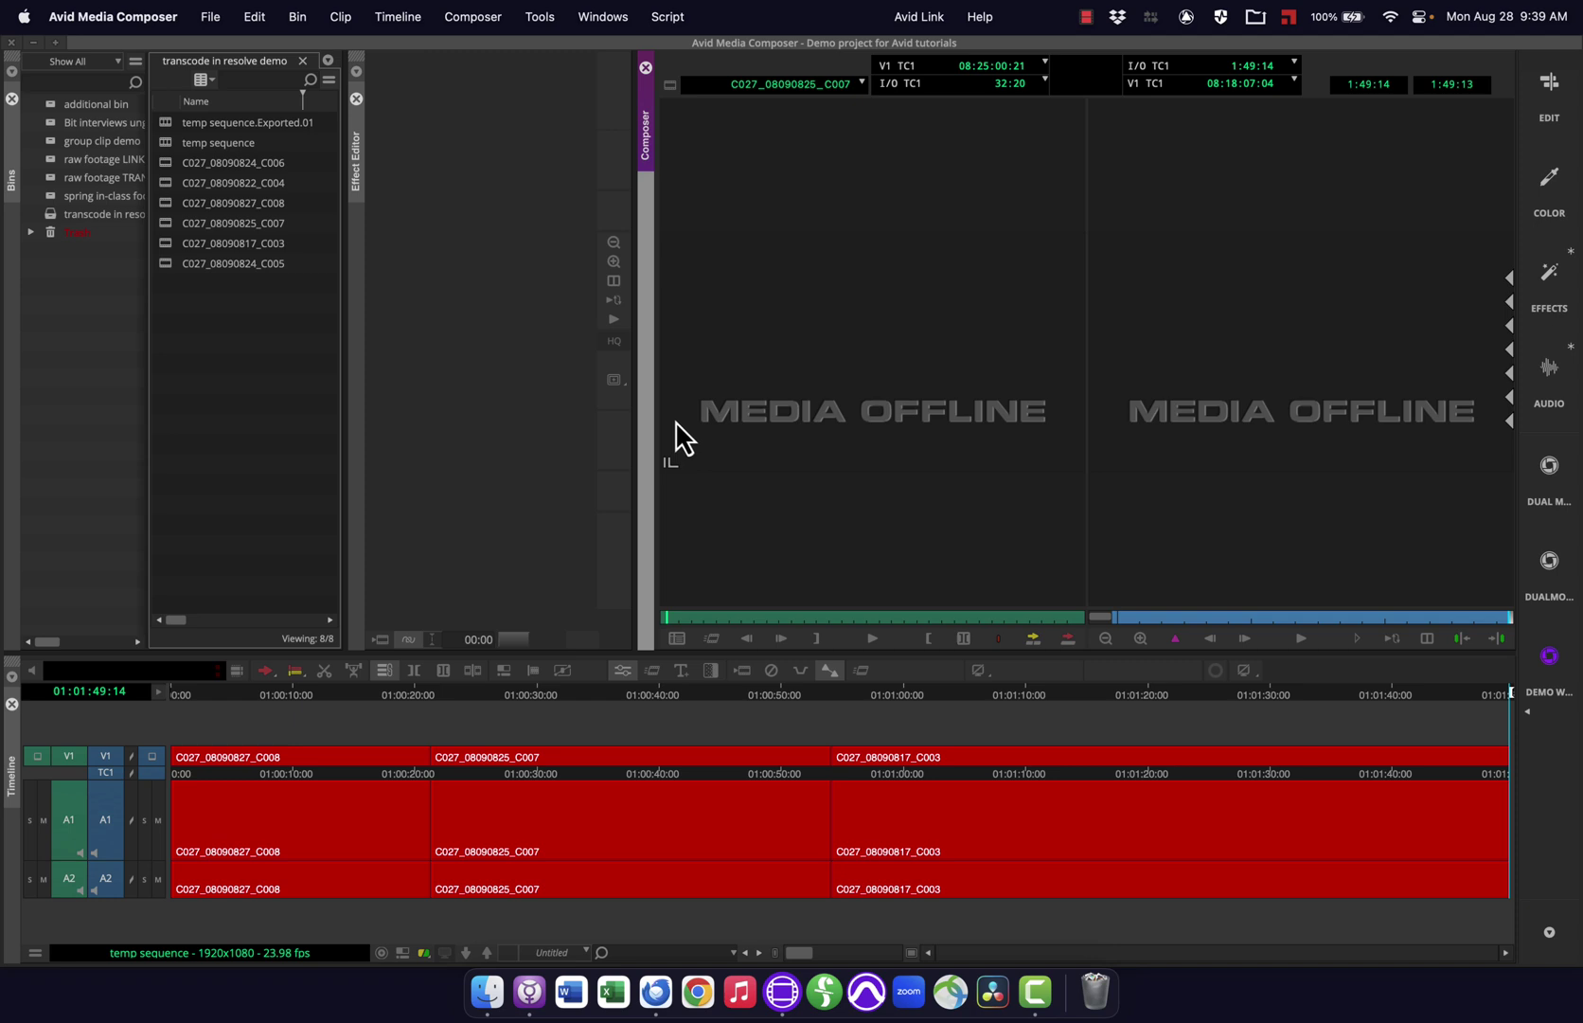
# Open User settings, the MC English keyboard map, and the Command Palette positioned above Settings
pyautogui.press('super+equal')
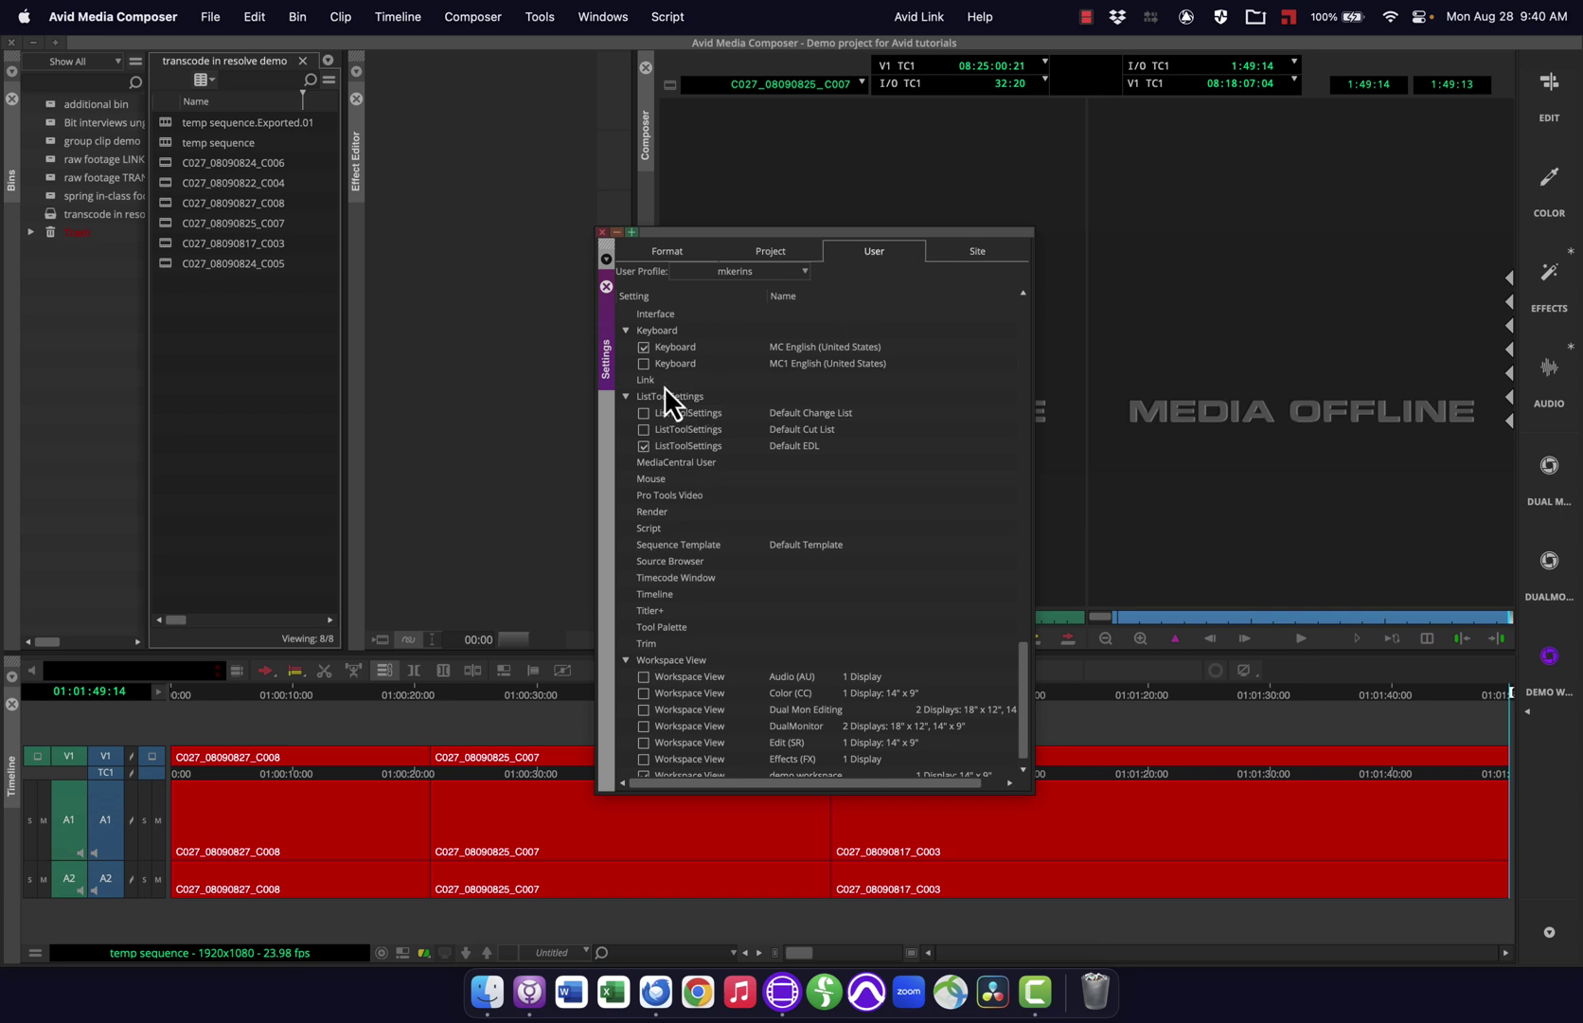
pyautogui.doubleClick(686, 347)
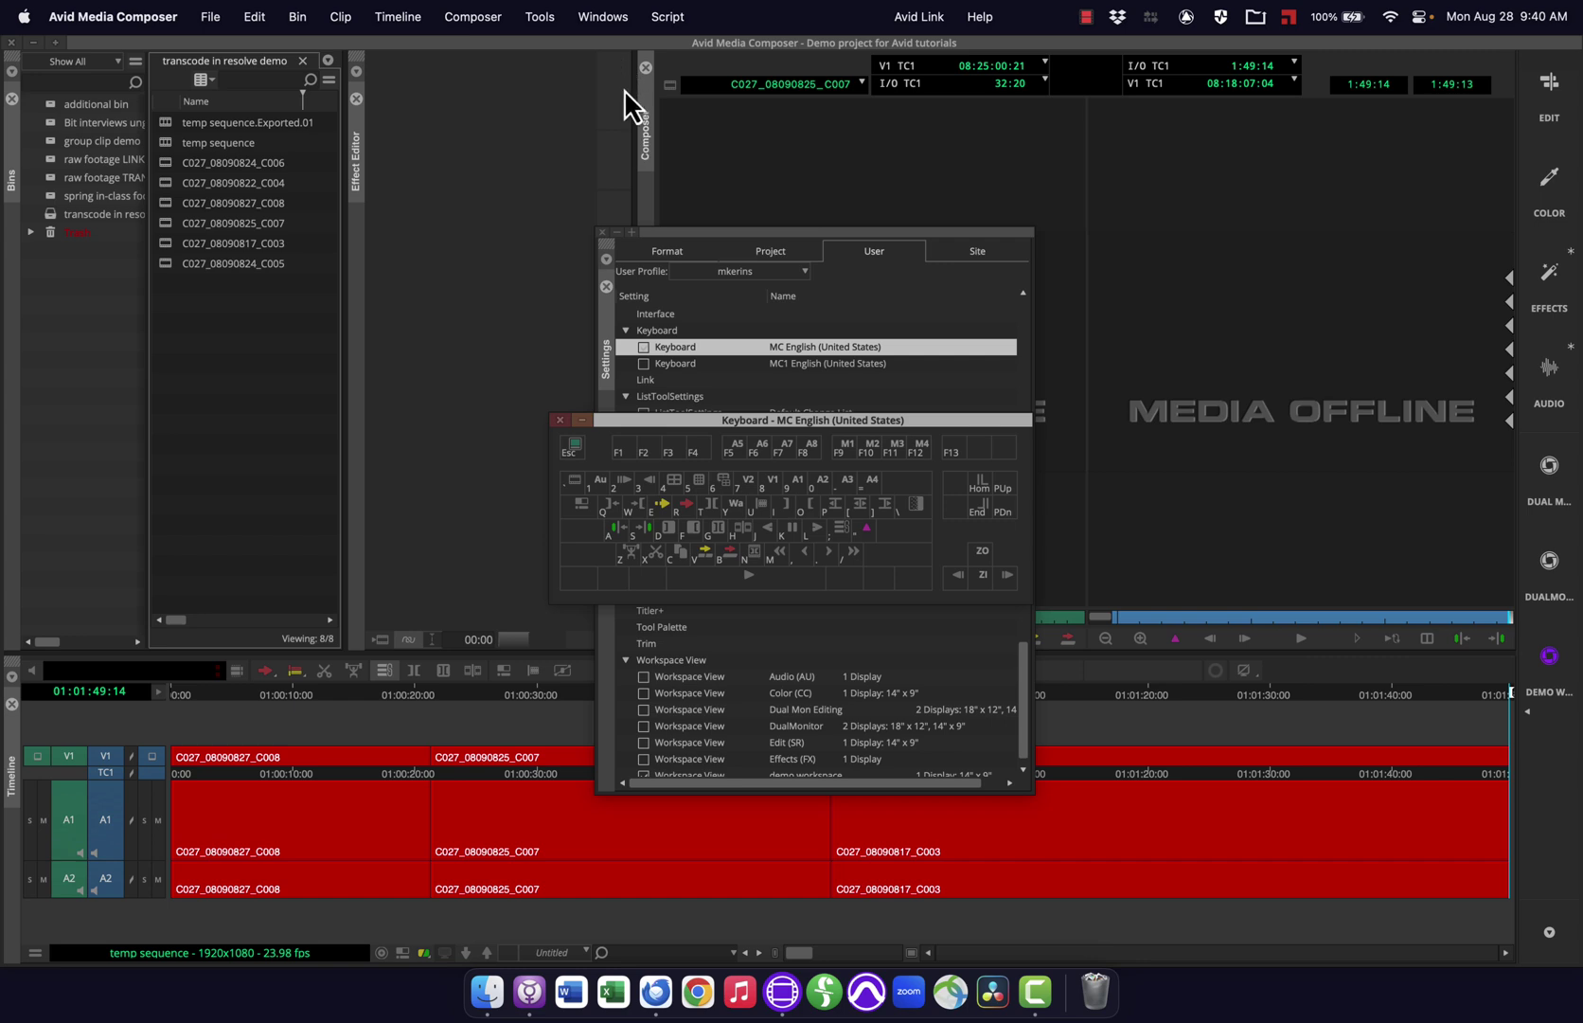
pyautogui.press('super+3')
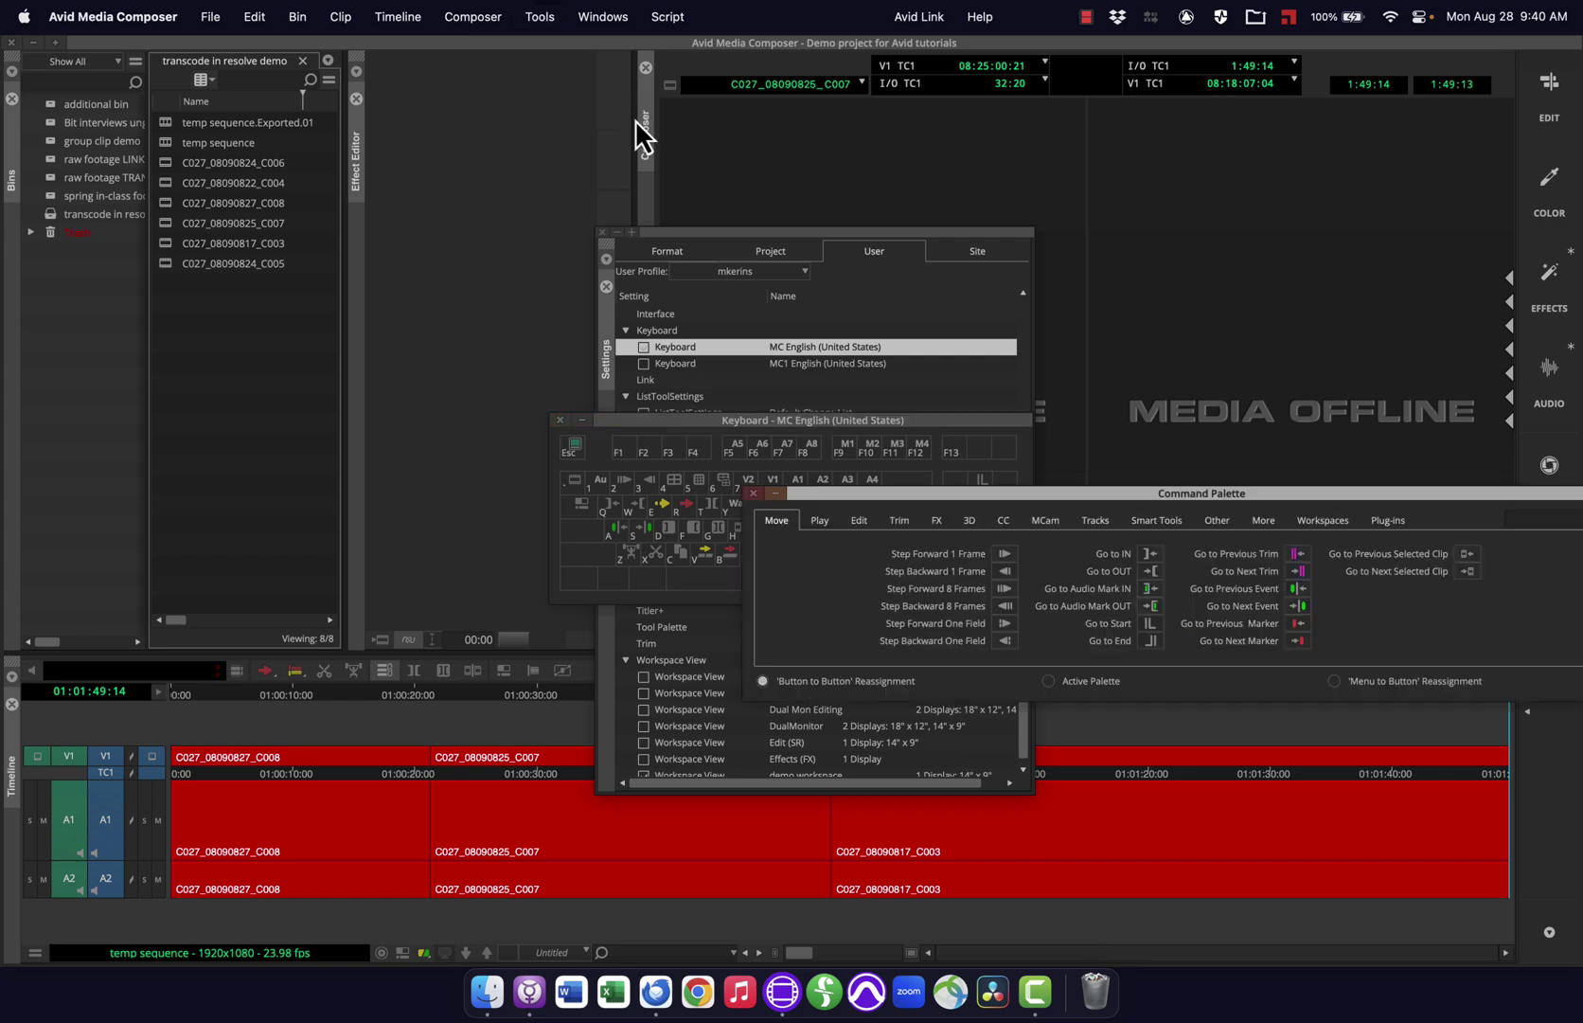
pyautogui.moveTo(1112, 494); pyautogui.dragTo(779, 160)
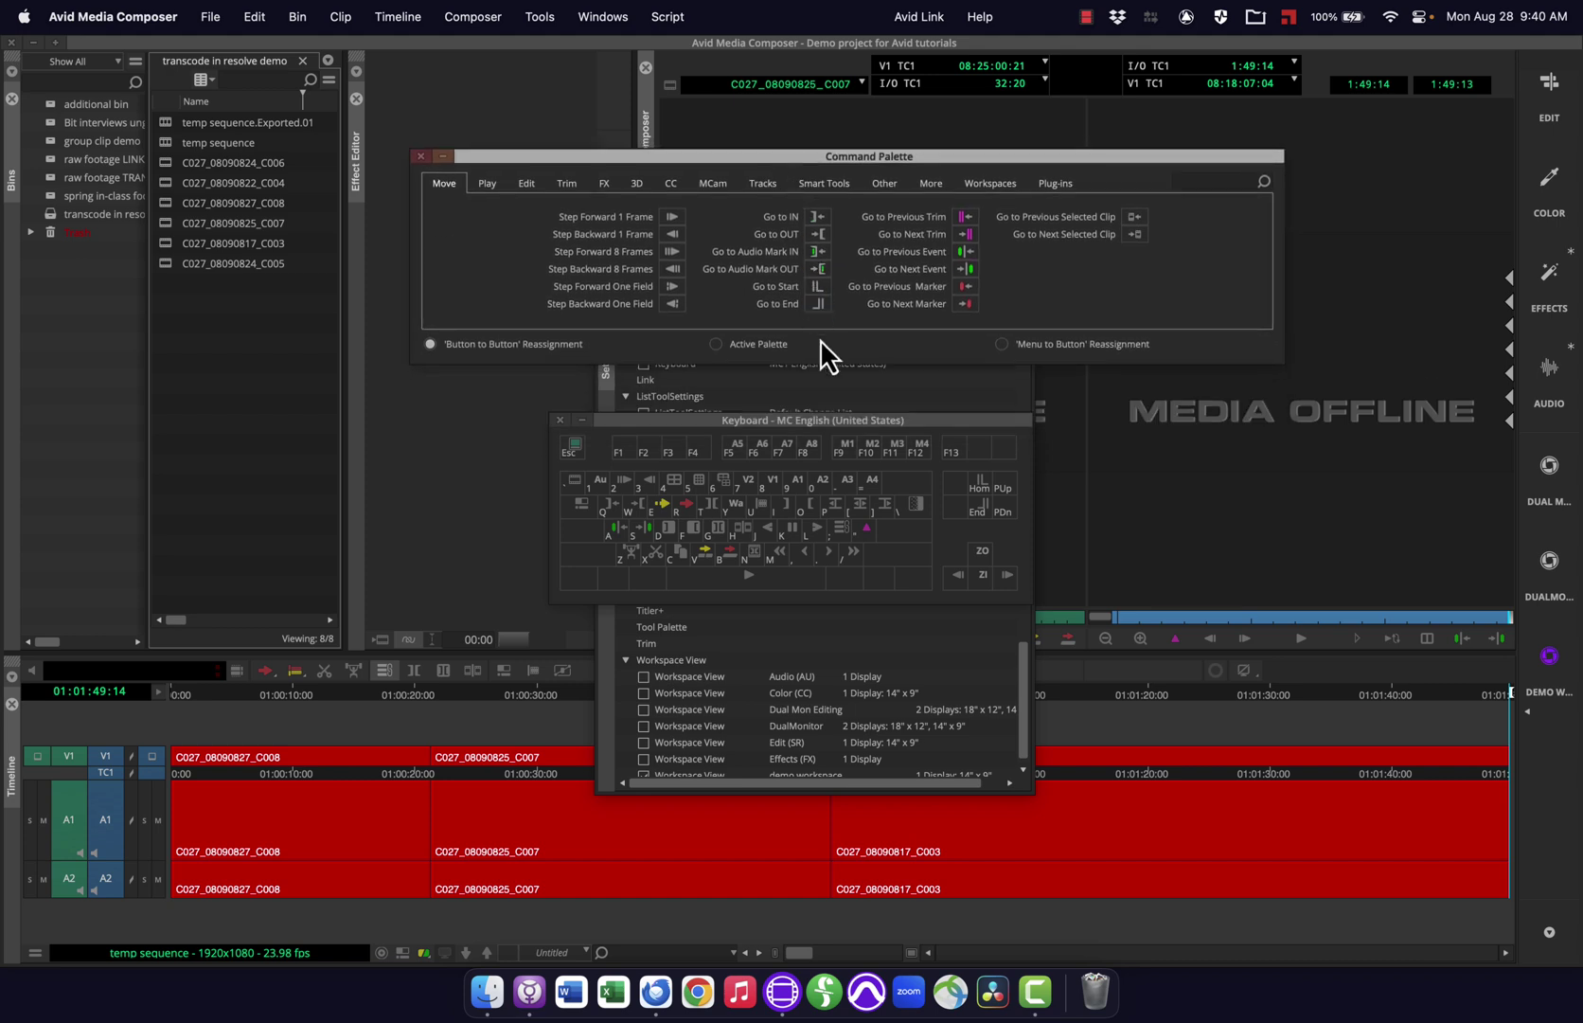
# Turn on Menu to Button Reassignment and browse the MCam and FX command tabs
pyautogui.click(1003, 349)
pyautogui.click(763, 183)
pyautogui.click(717, 183)
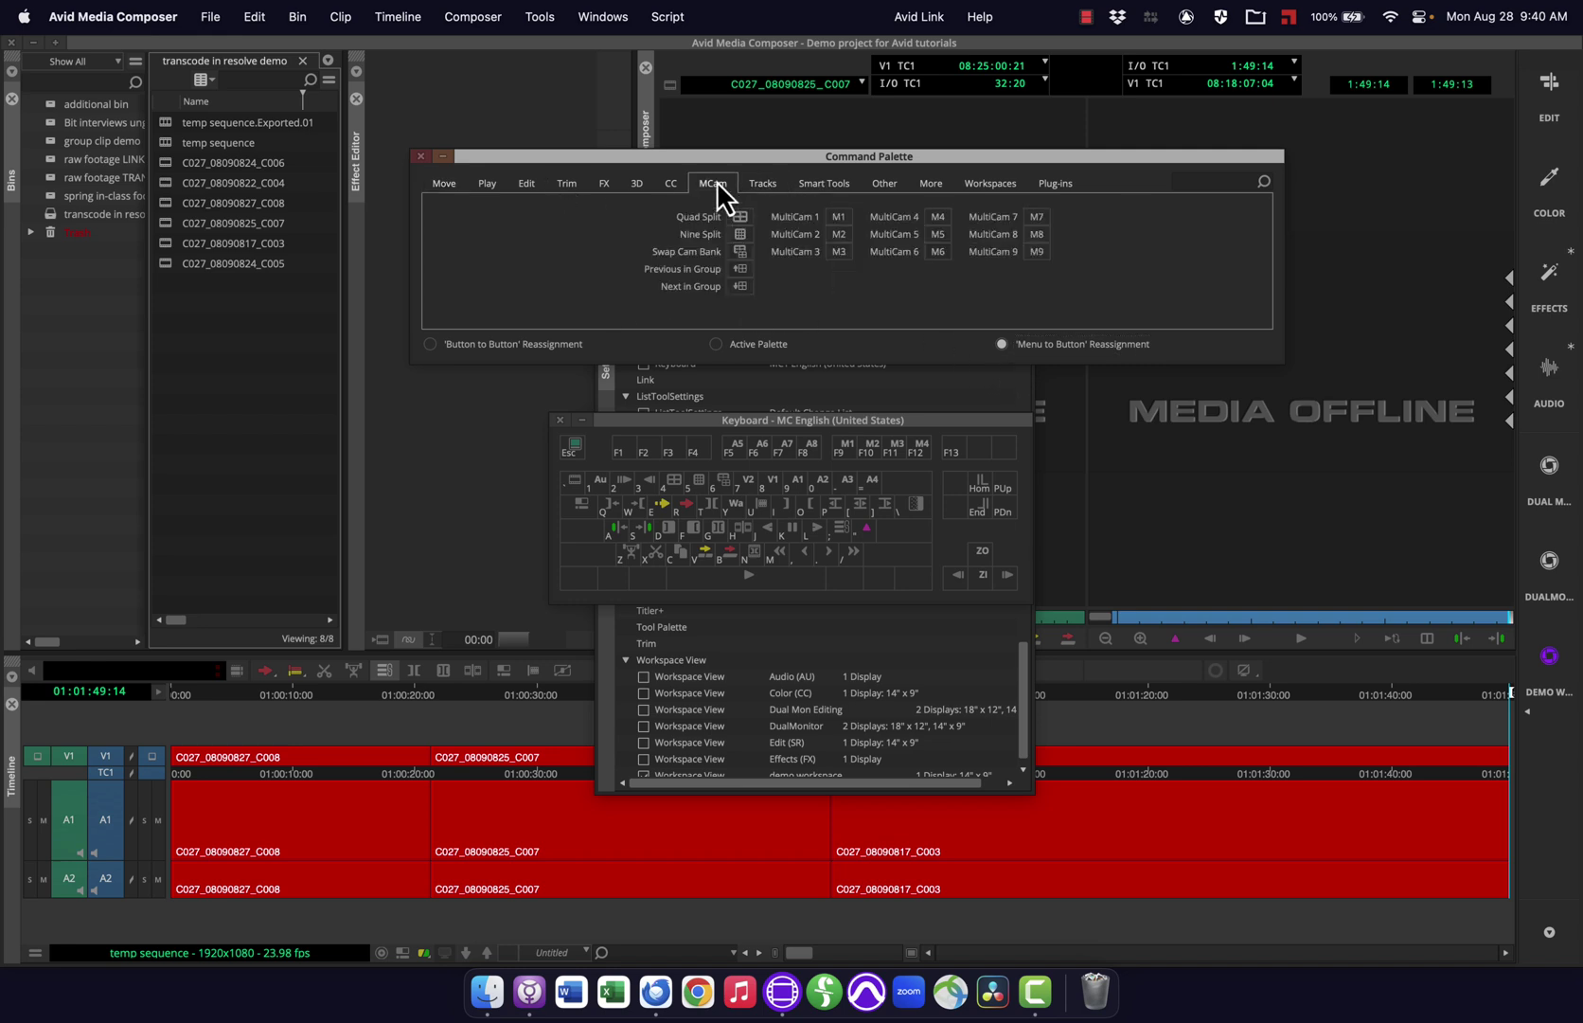
pyautogui.click(603, 183)
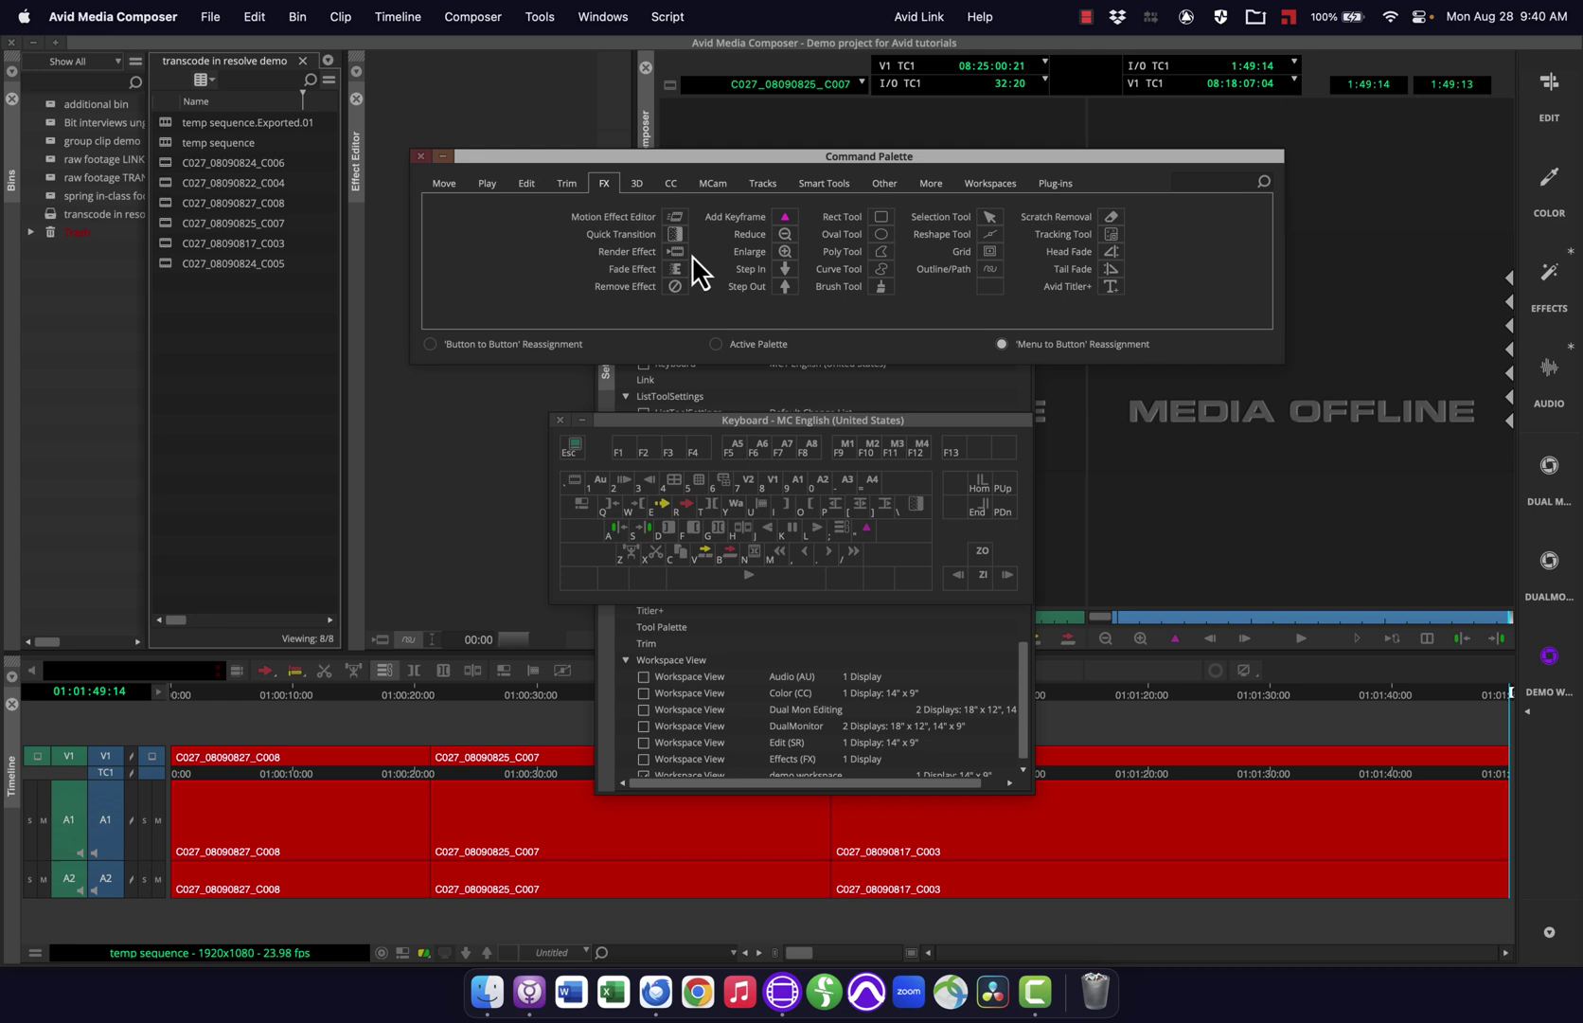
# Open the timeline display options and the workspaces menu, closing them without changes
pyautogui.click(37, 959)
pyautogui.moveTo(118, 747)
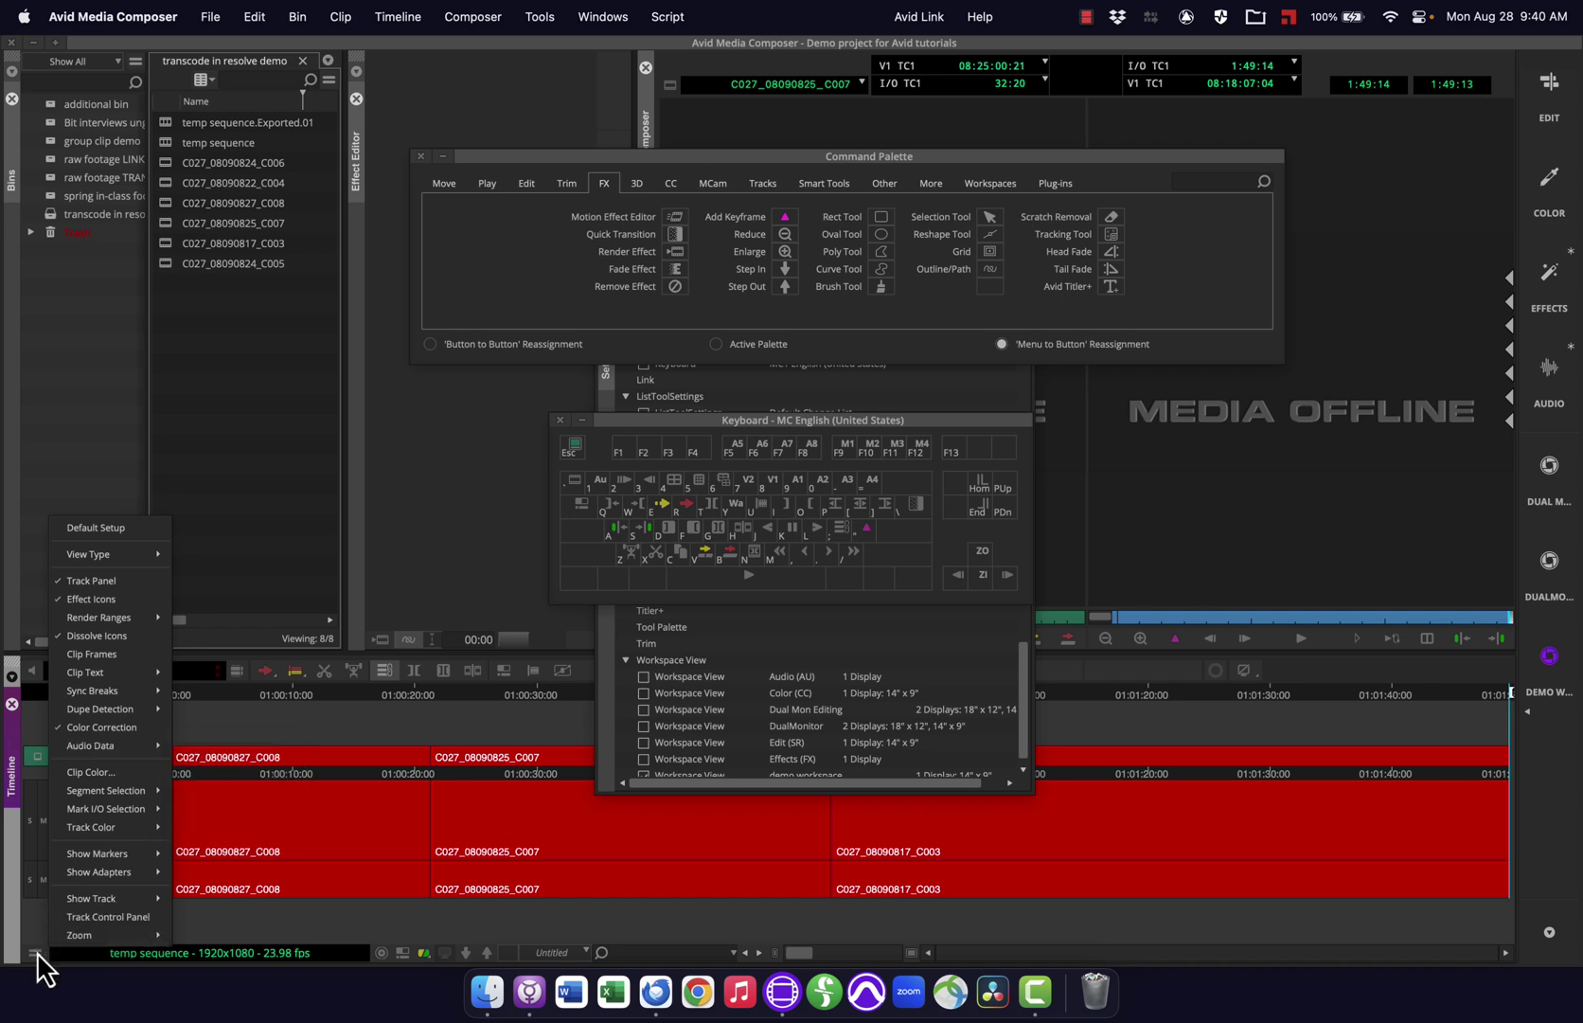
pyautogui.click(606, 17)
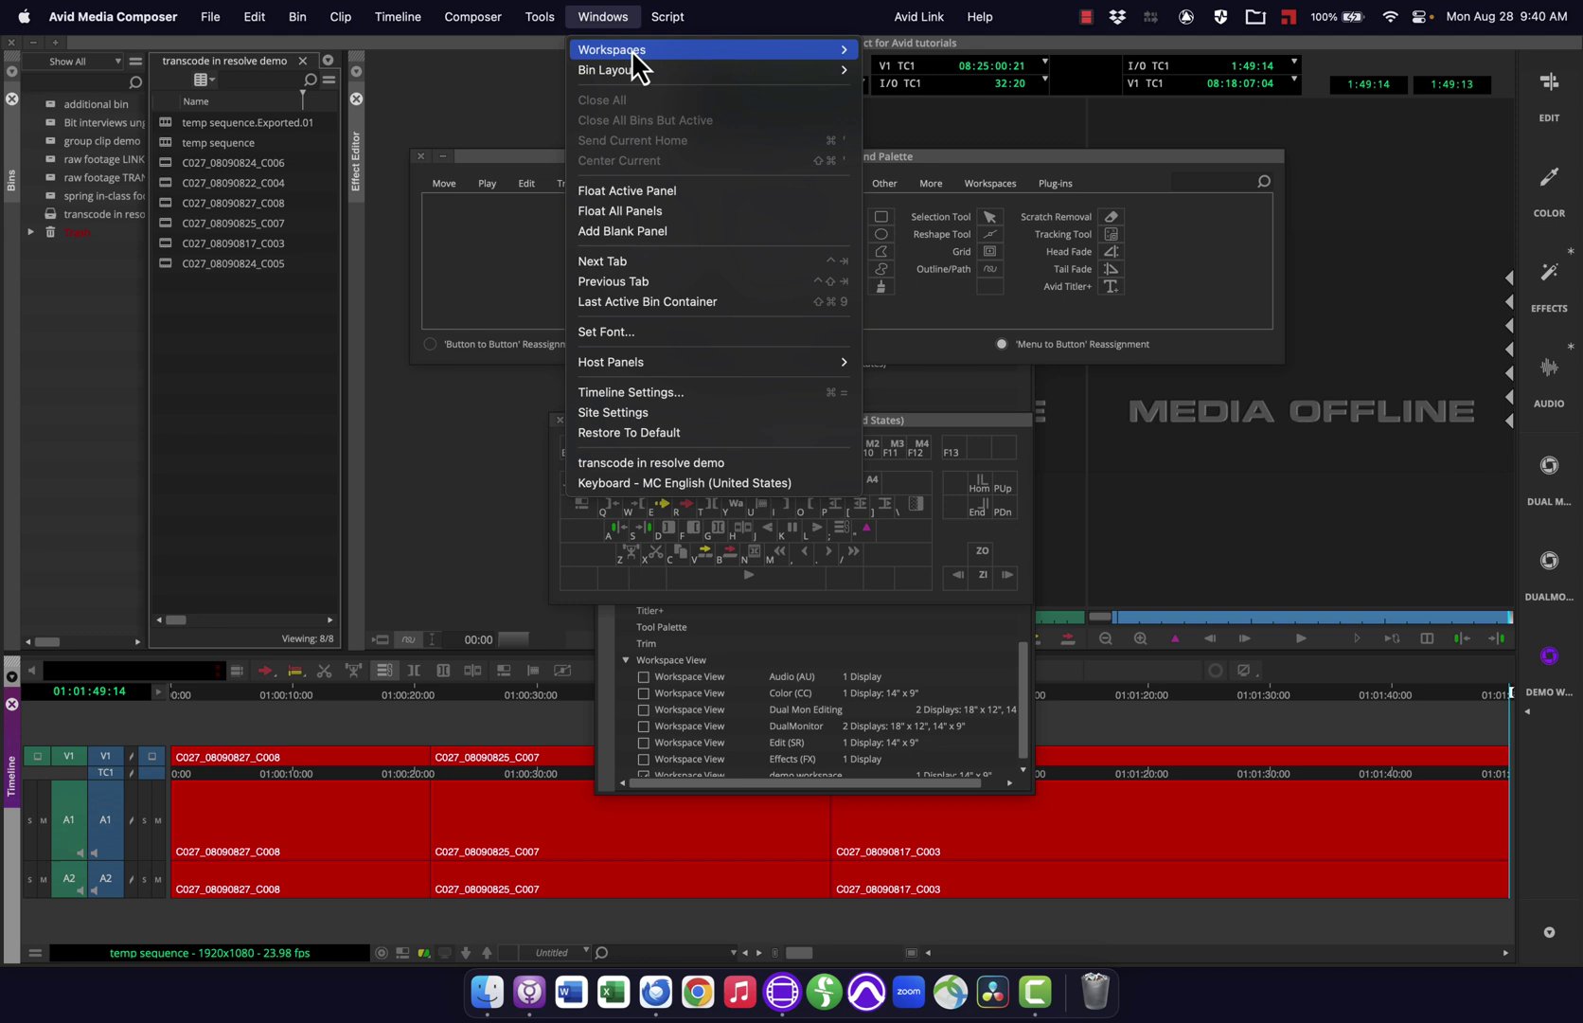
pyautogui.moveTo(637, 55)
pyautogui.click(595, 17)
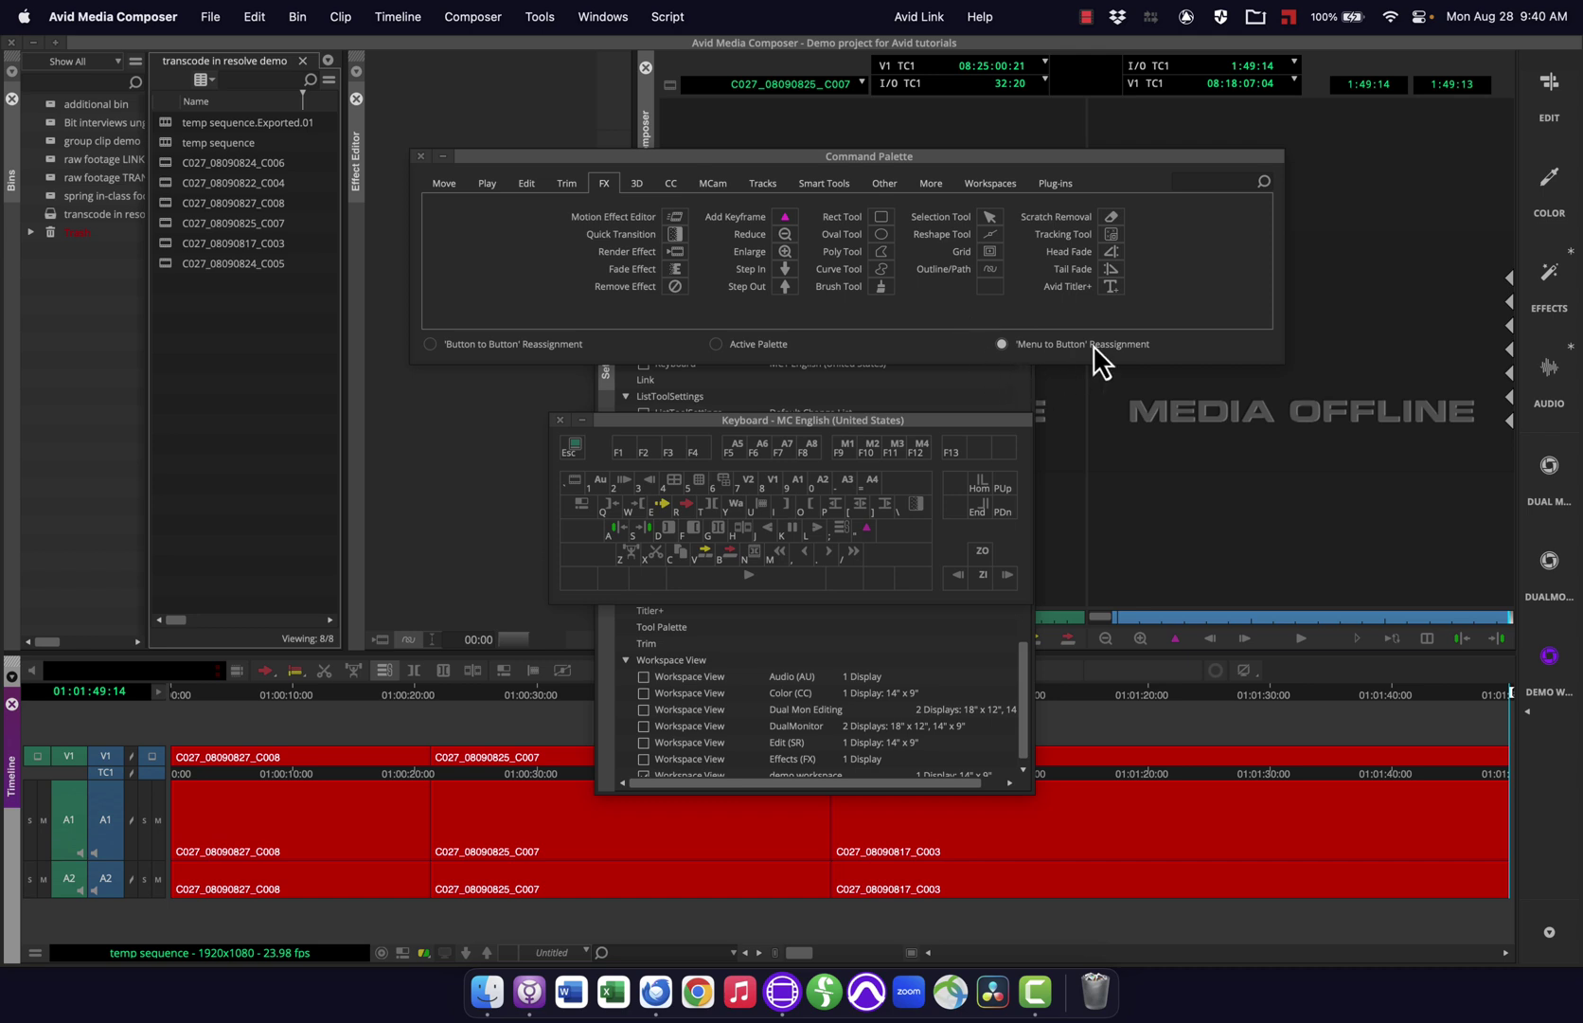
# Assign demo workspace to Command Palette slot W3 and switch to Button to Button Reassignment
pyautogui.click(993, 184)
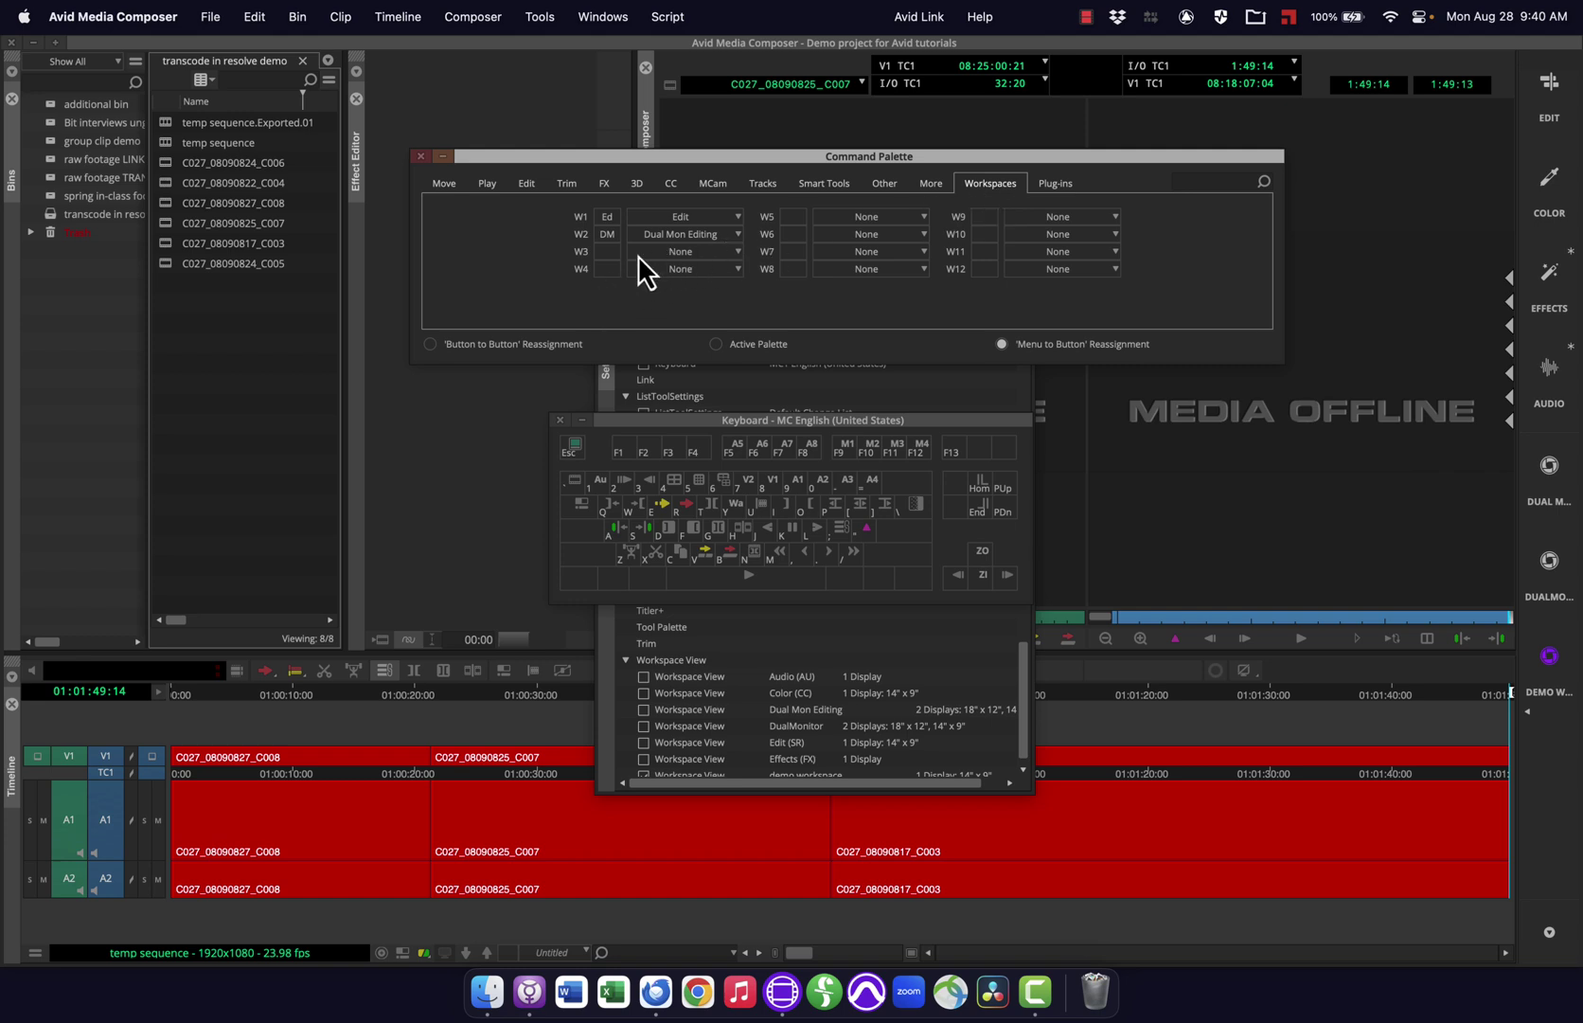
pyautogui.click(664, 250)
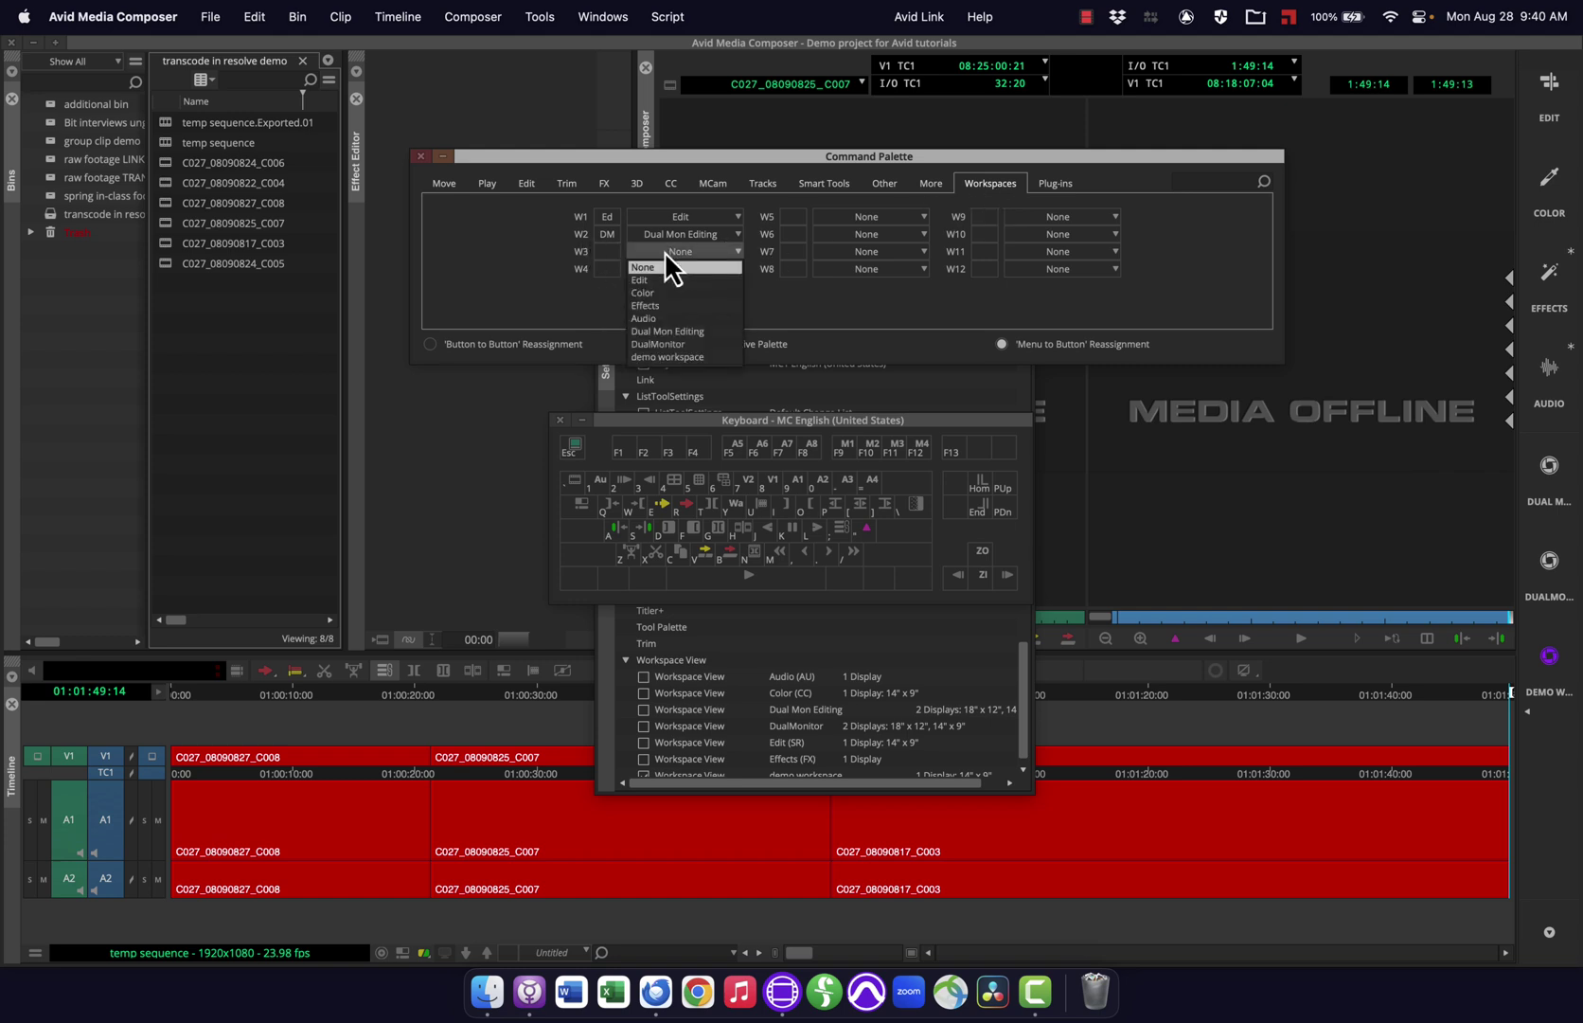
pyautogui.click(677, 356)
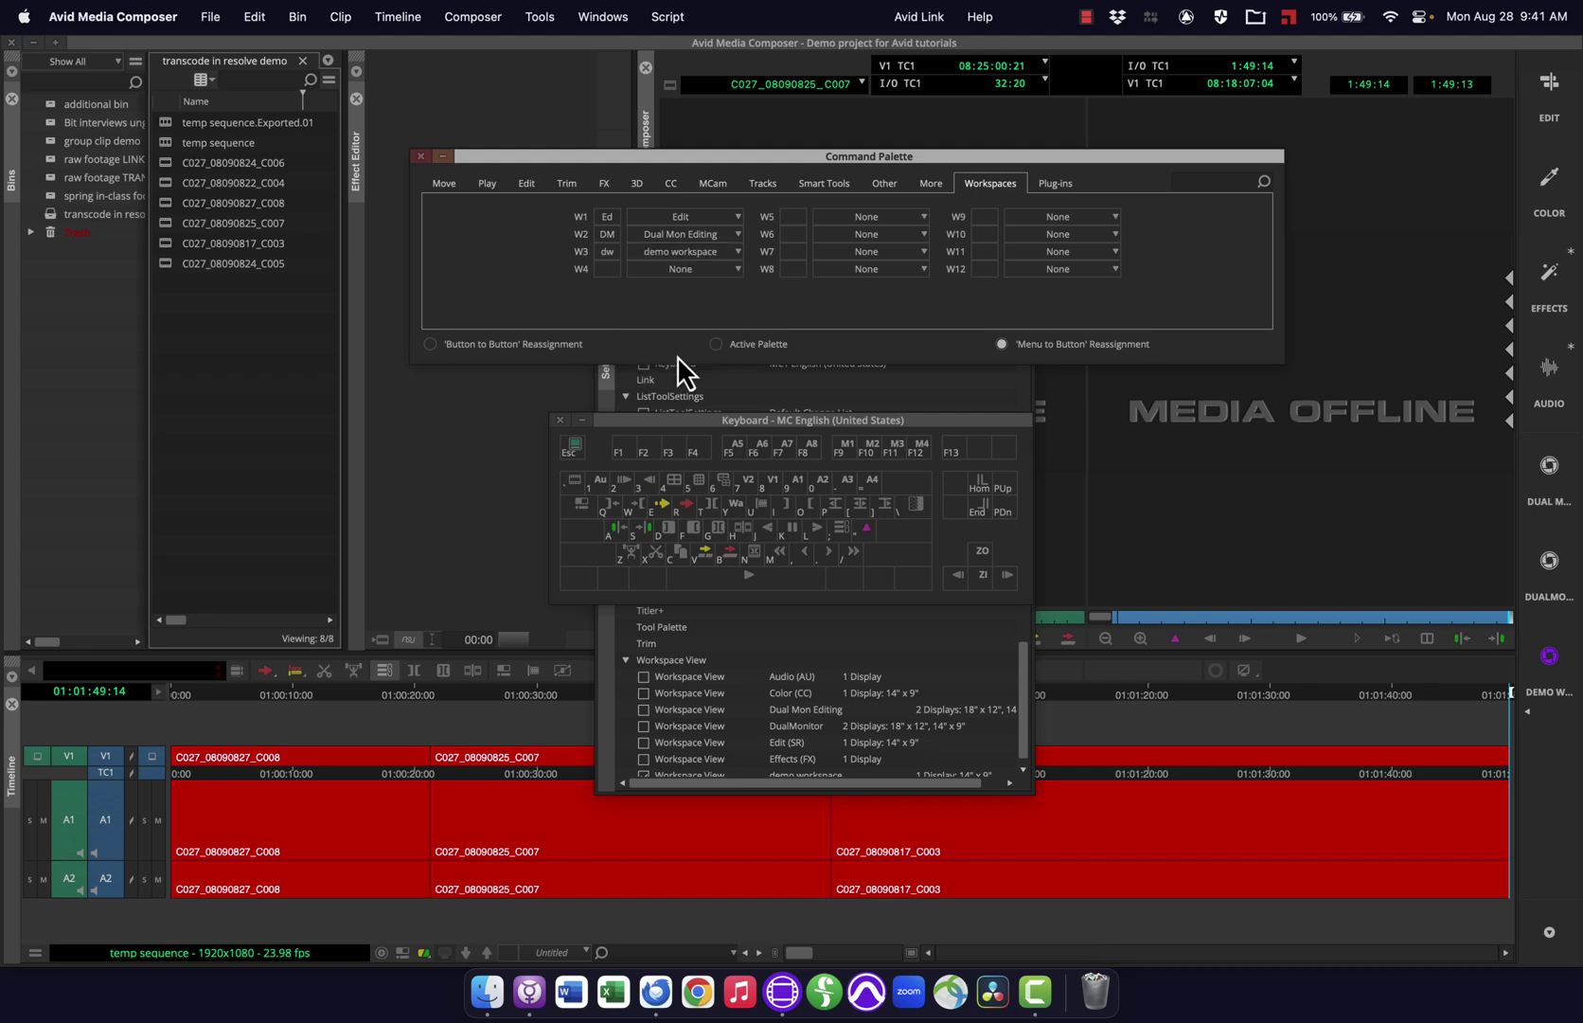
pyautogui.click(607, 252)
pyautogui.click(431, 343)
# Map the W3 'dw' demo workspace button onto Shift+J in the MC English keyboard
pyautogui.press('shift')
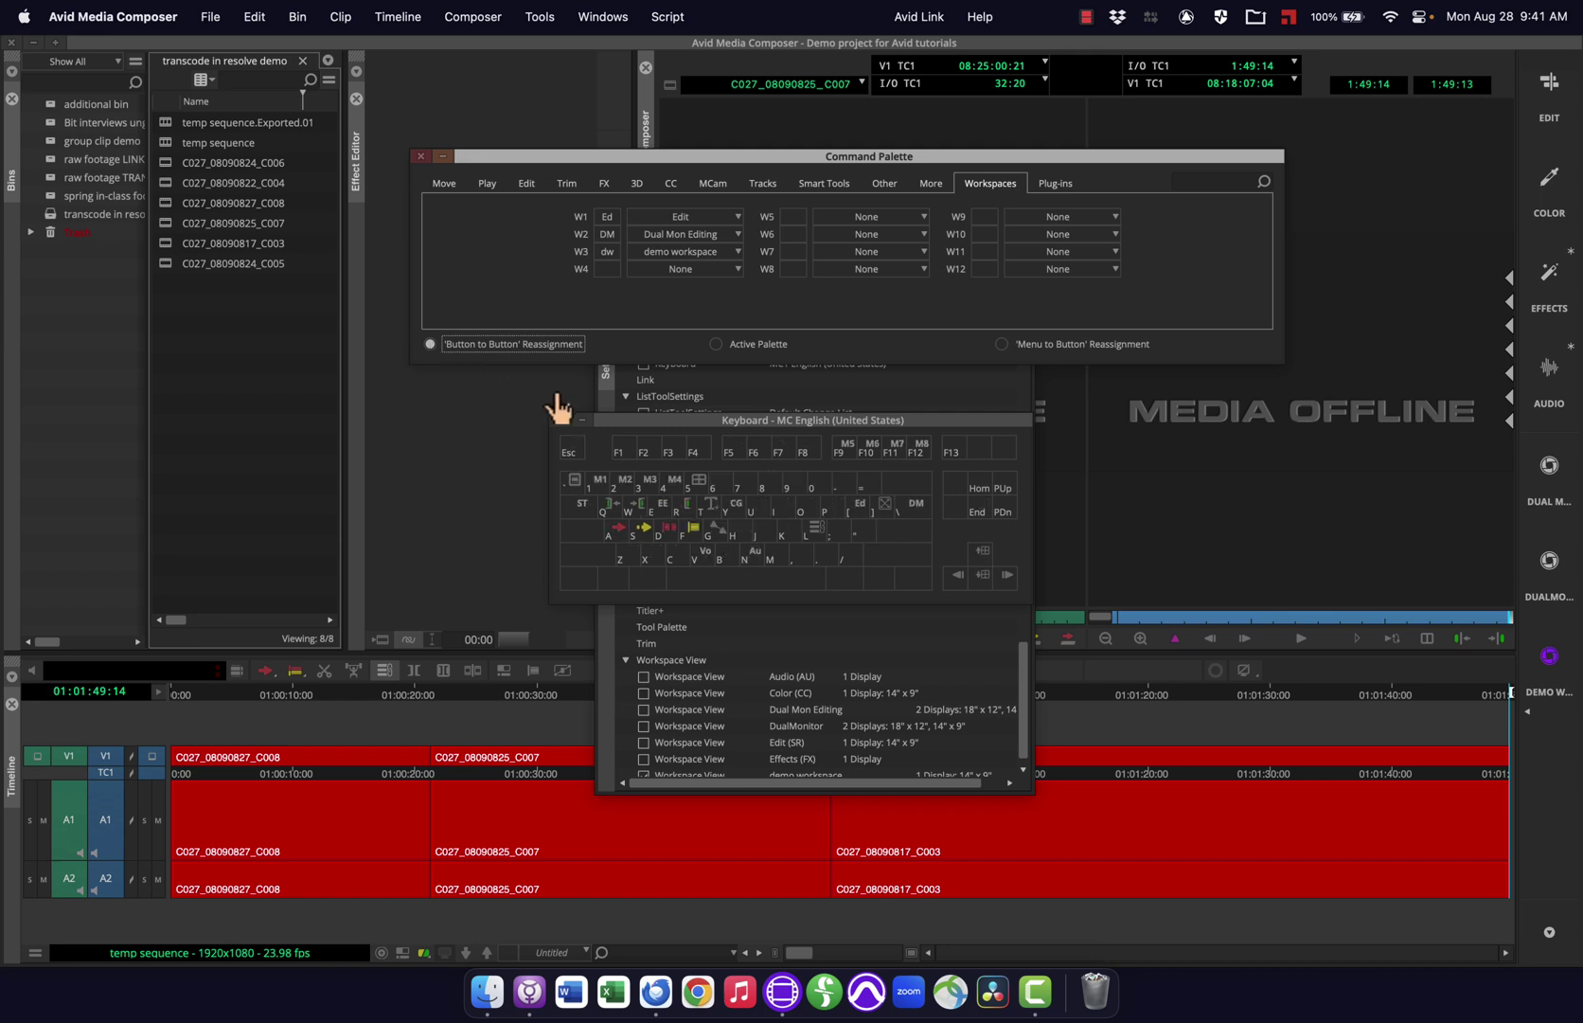
pyautogui.moveTo(607, 251); pyautogui.dragTo(638, 346)
pyautogui.moveTo(769, 530); pyautogui.dragTo(770, 541)
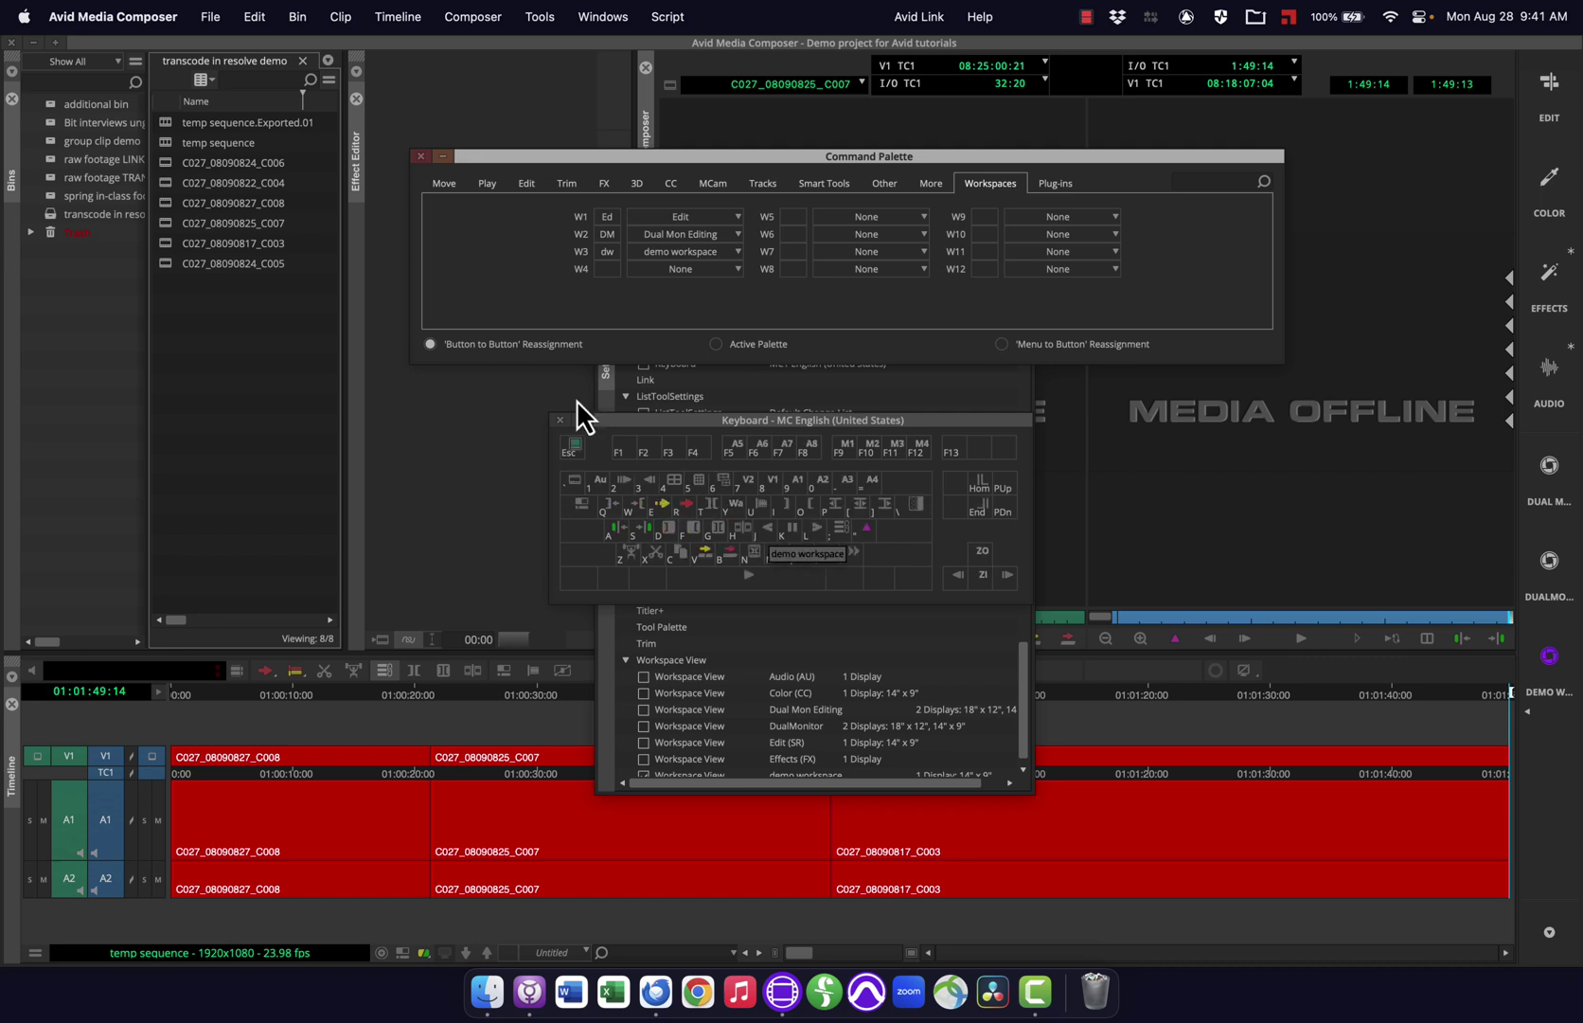
pyautogui.press('shift')
# Close the Command Palette, keyboard map and Settings windows
pyautogui.click(422, 157)
pyautogui.click(559, 419)
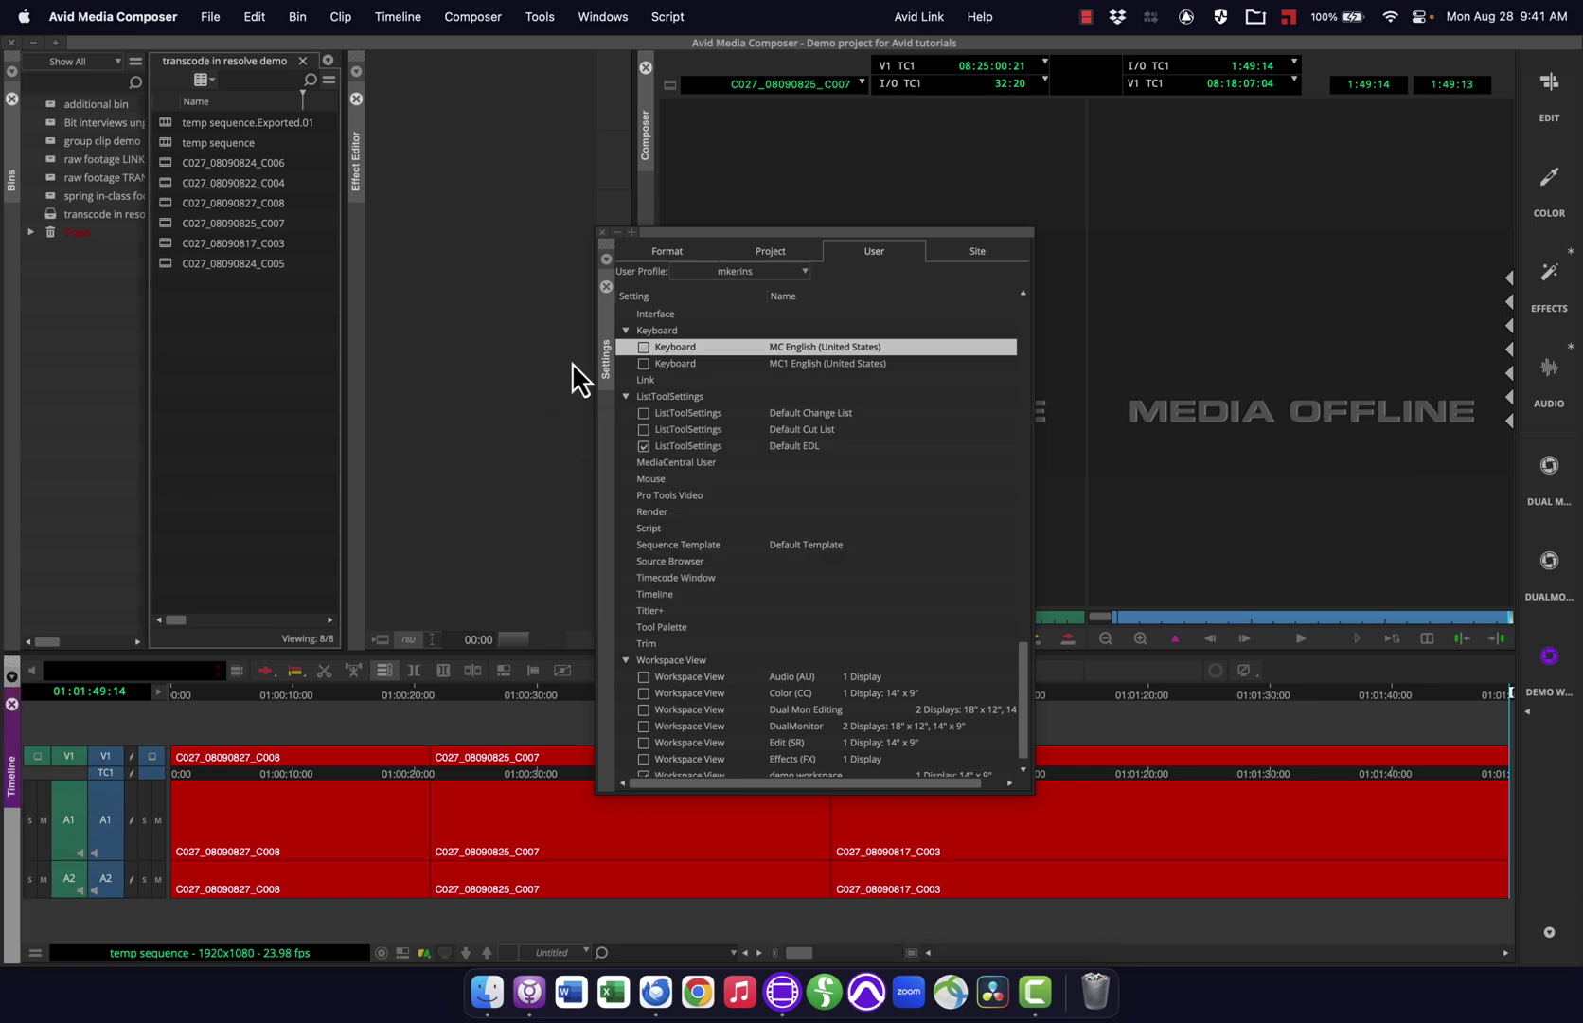
pyautogui.click(603, 233)
# Switch to the Edit workspace, zoom the timeline in, and recall demo workspace with F7
pyautogui.press('F5')
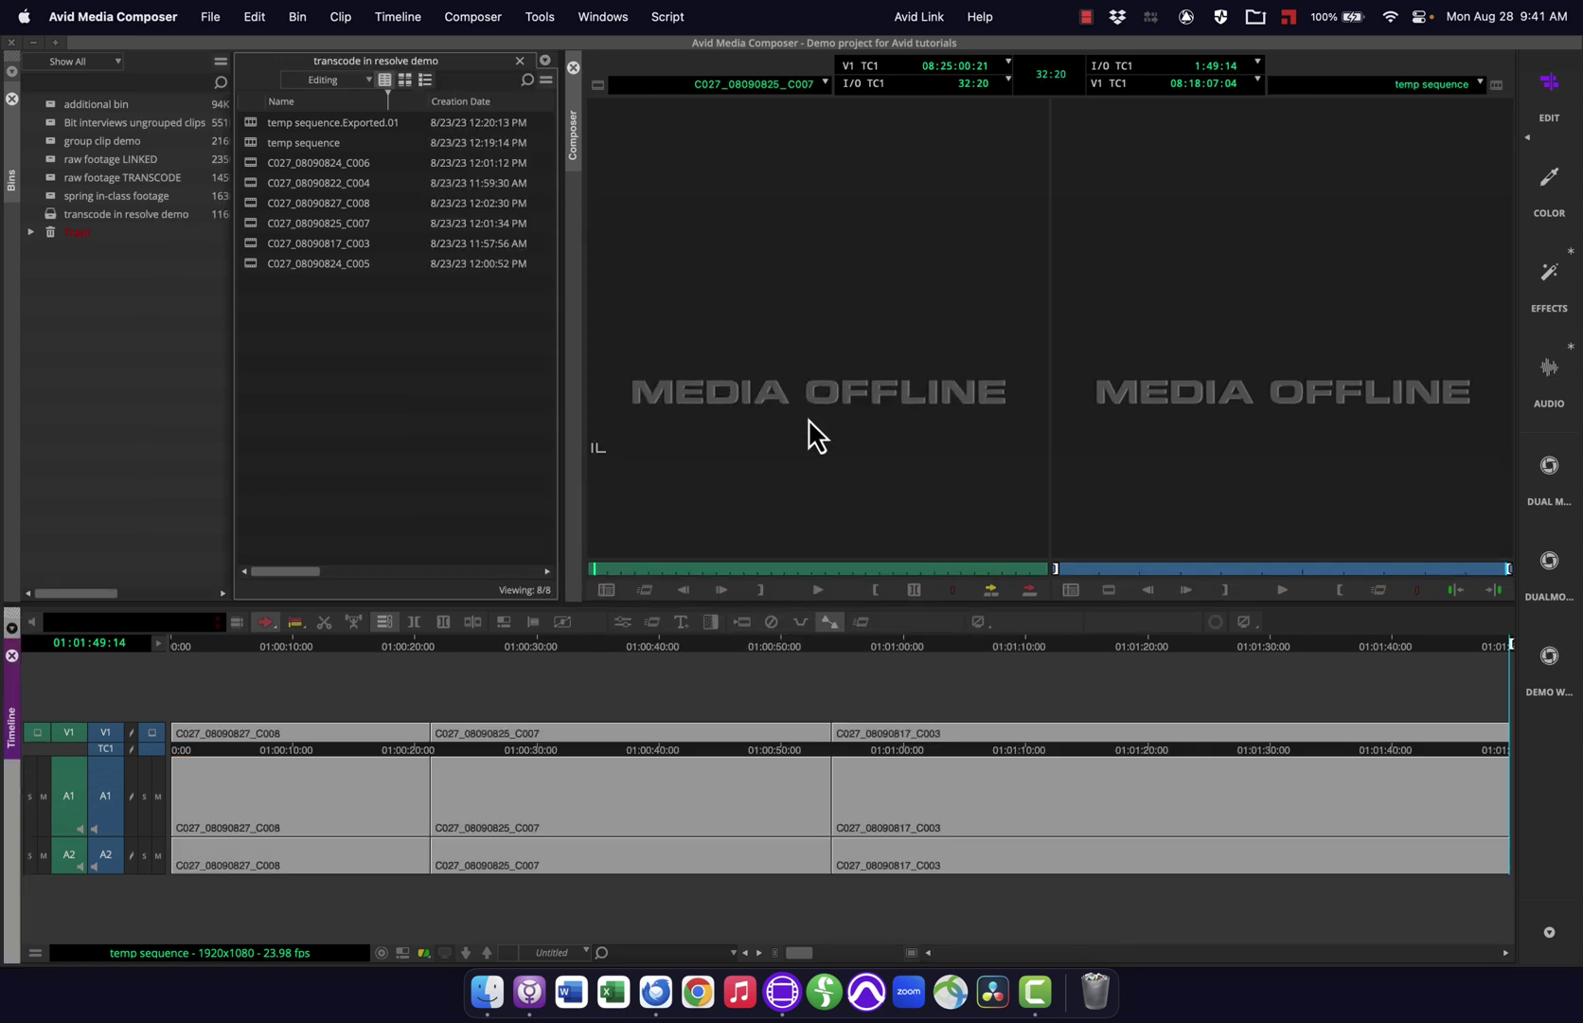
pyautogui.hotkey('ctrl', ']')
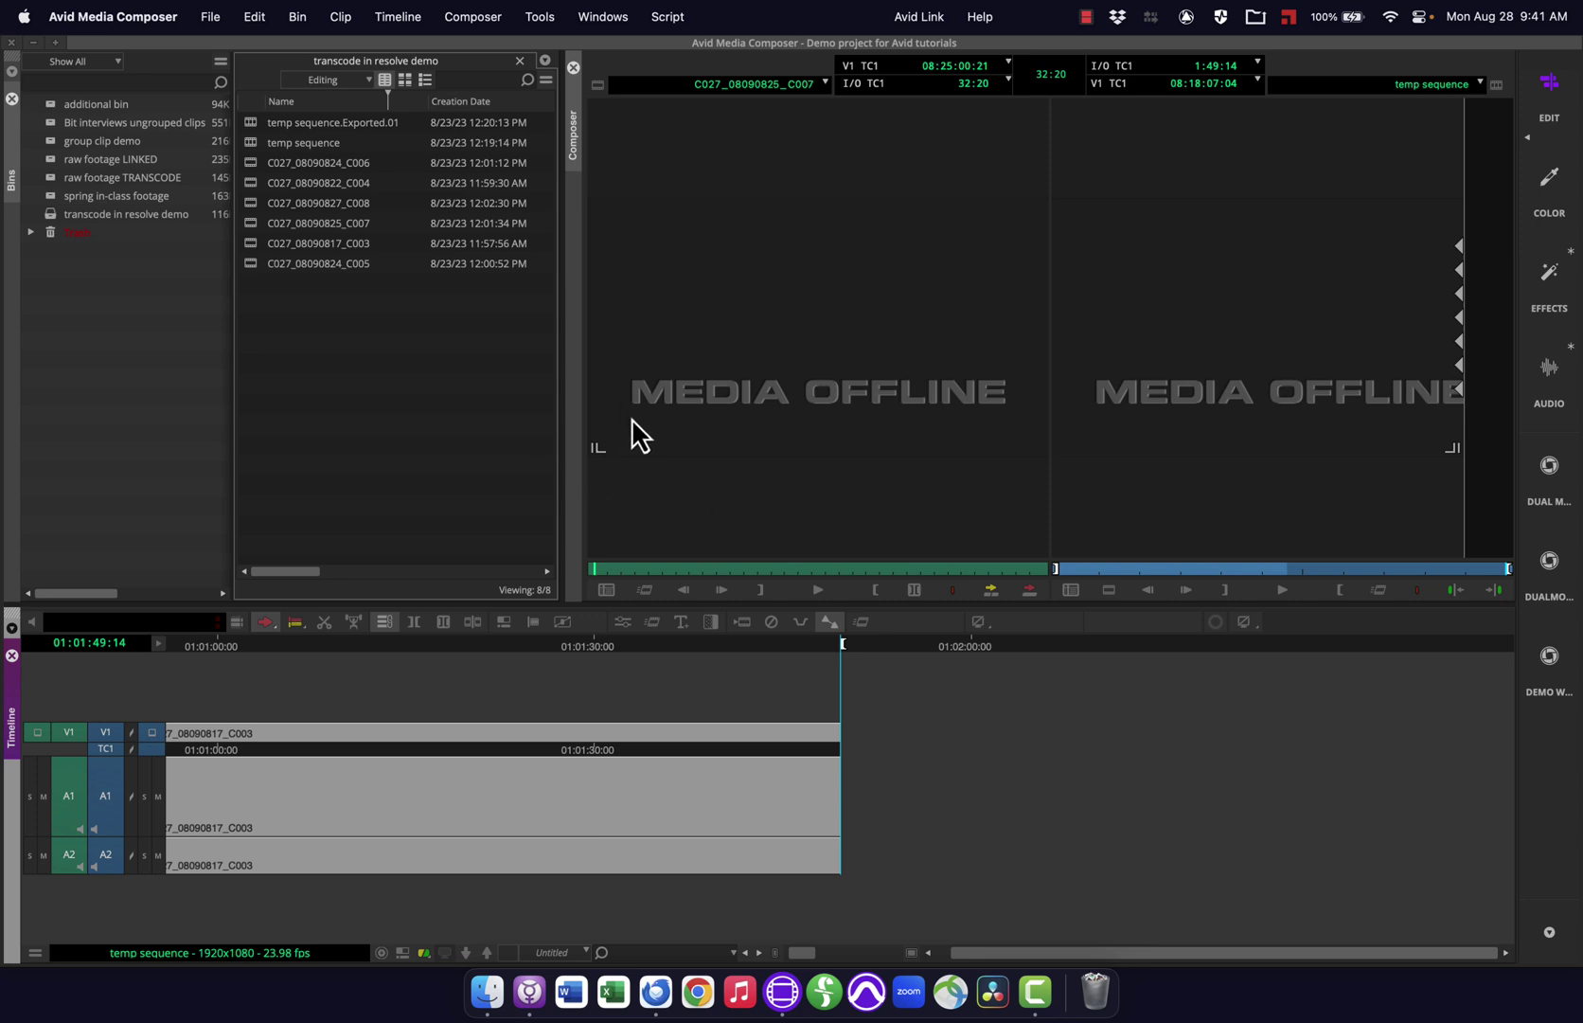
pyautogui.press('F7')
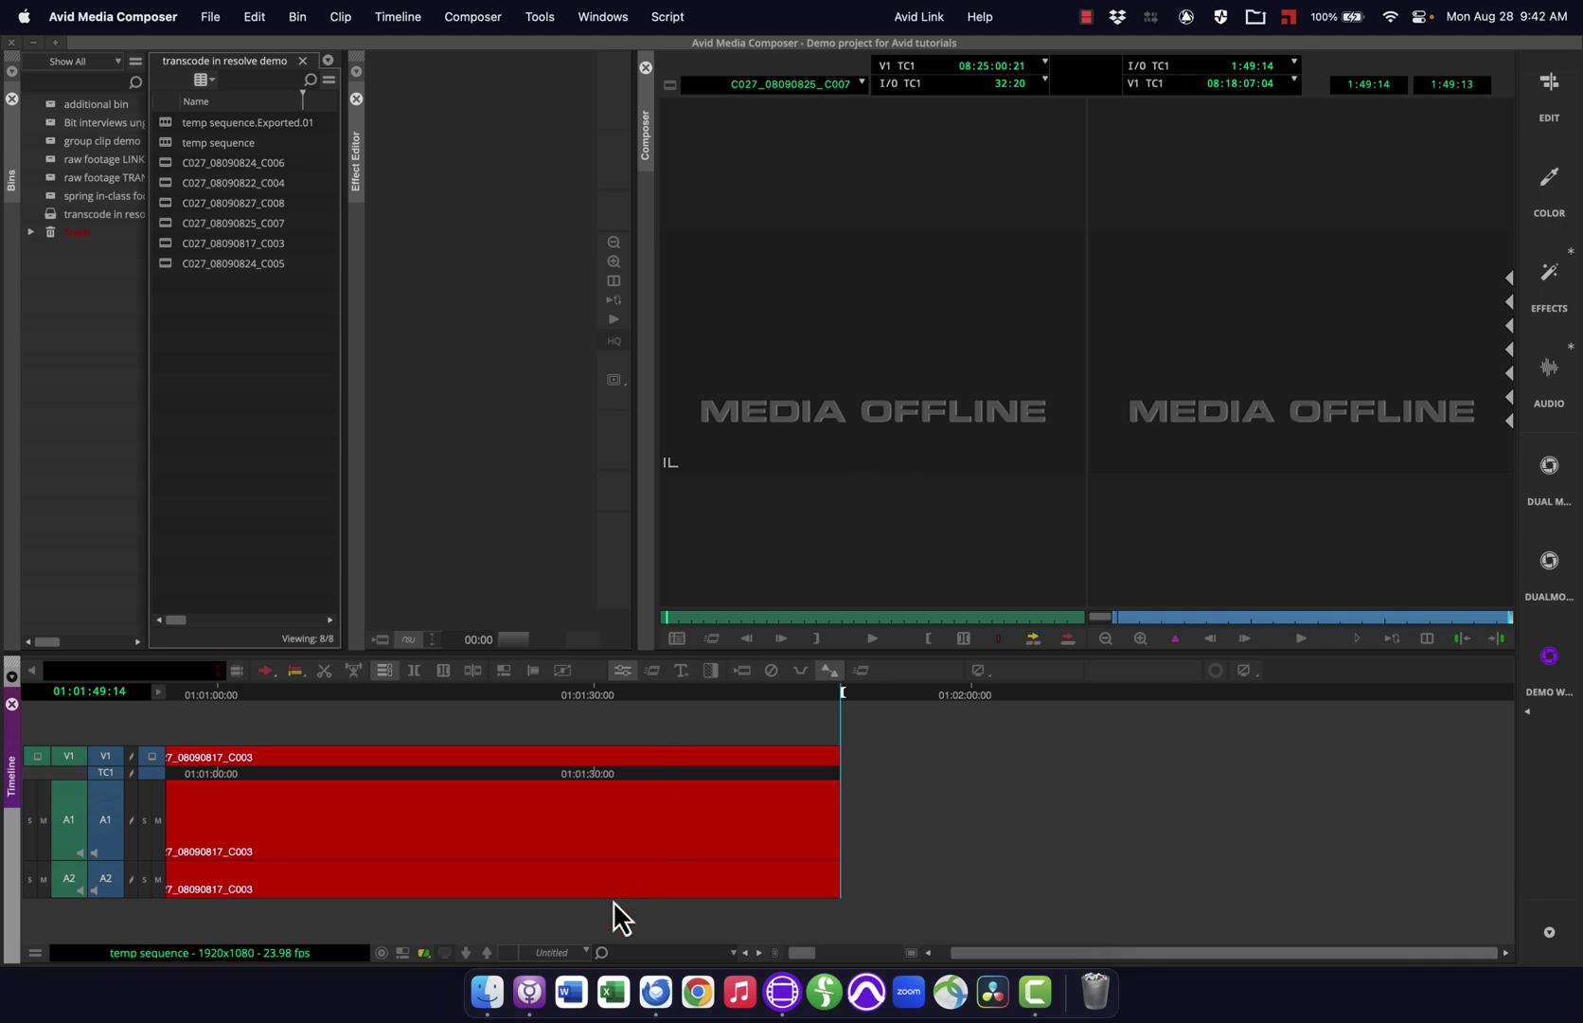
# Open the 'Untitled' timeline view menu to save the timeline view
pyautogui.click(586, 952)
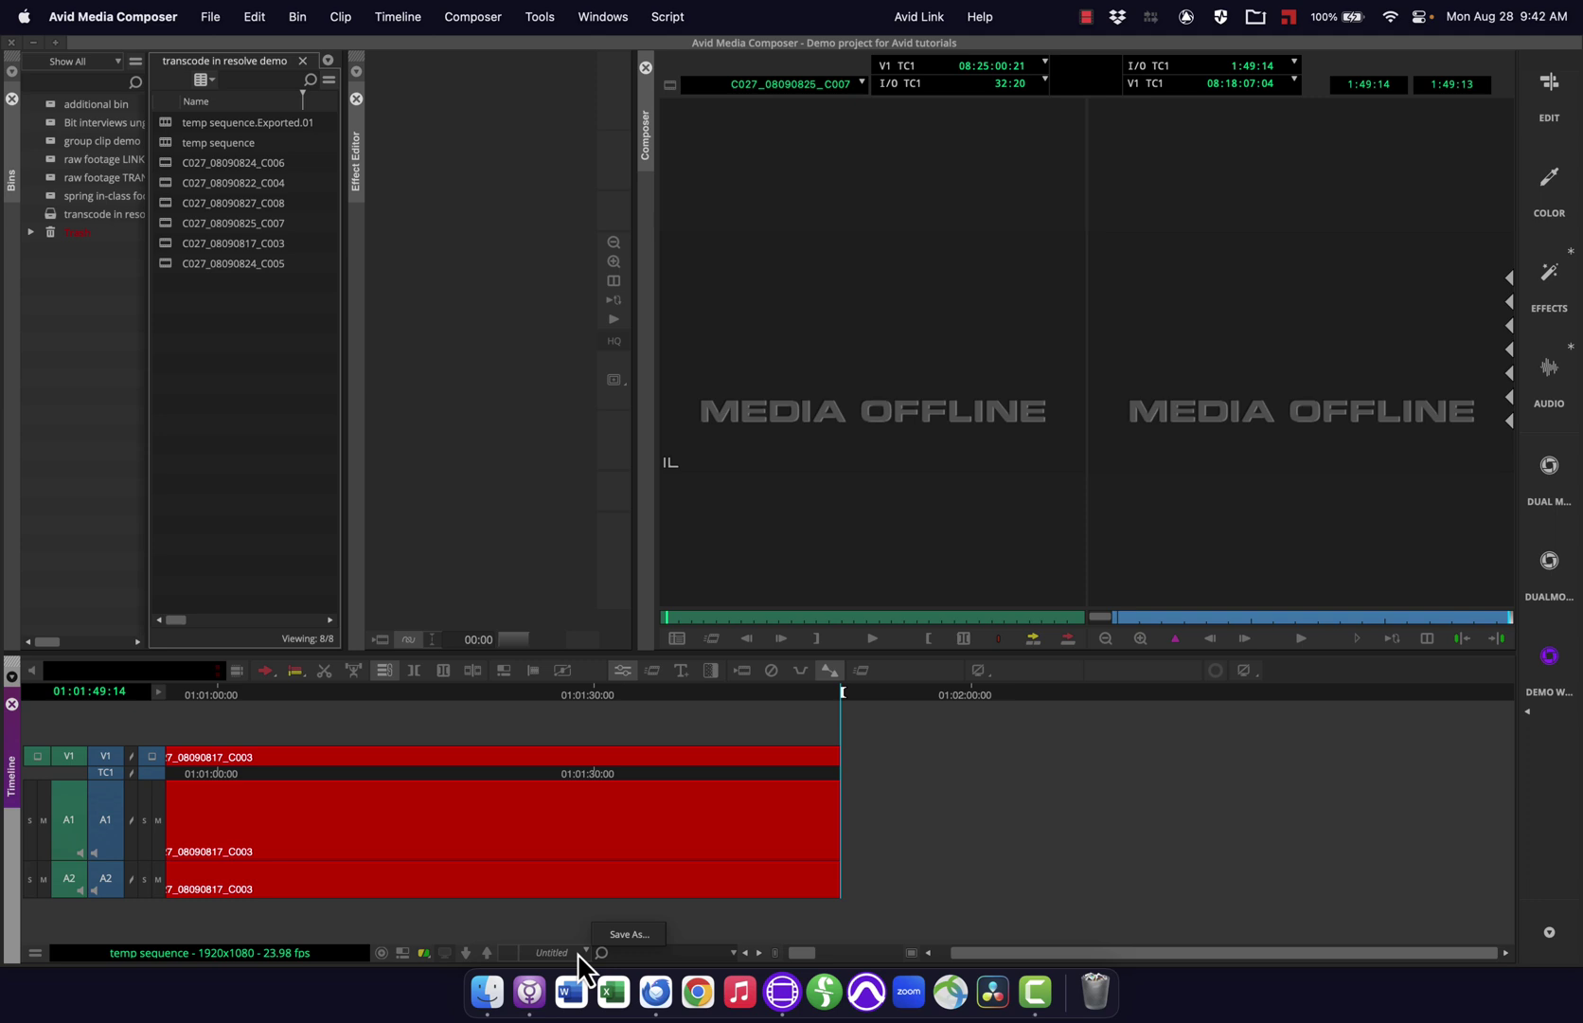